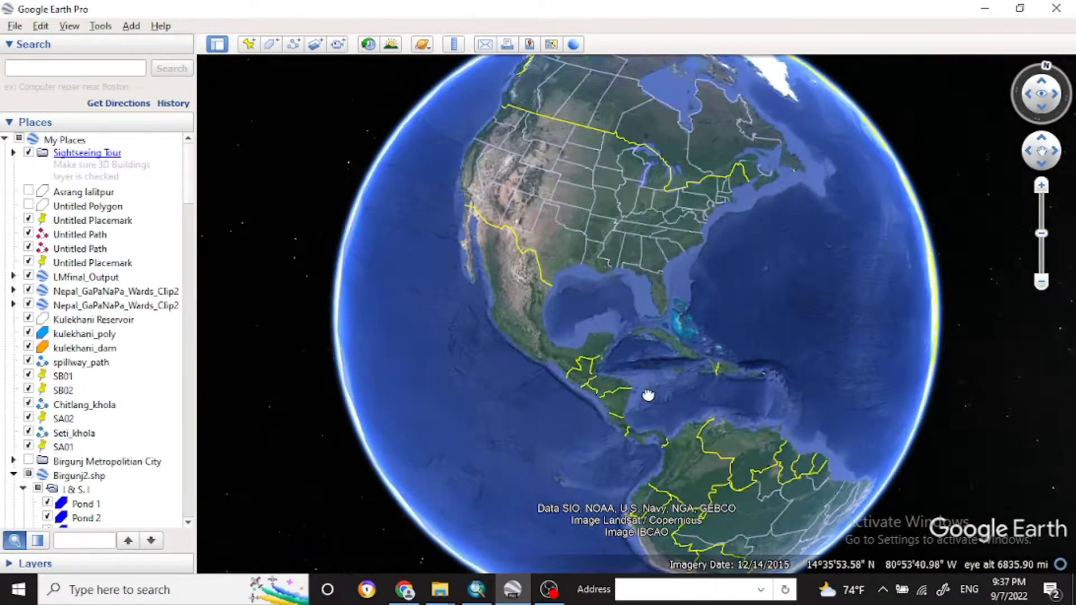
drag(648, 392, 480, 303)
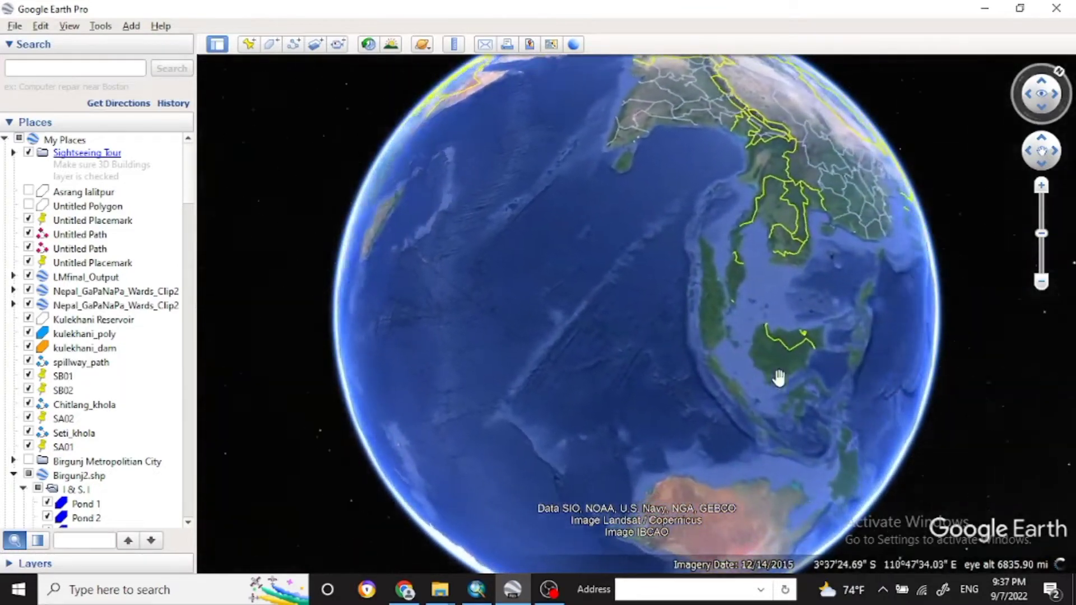
drag(773, 476, 776, 373)
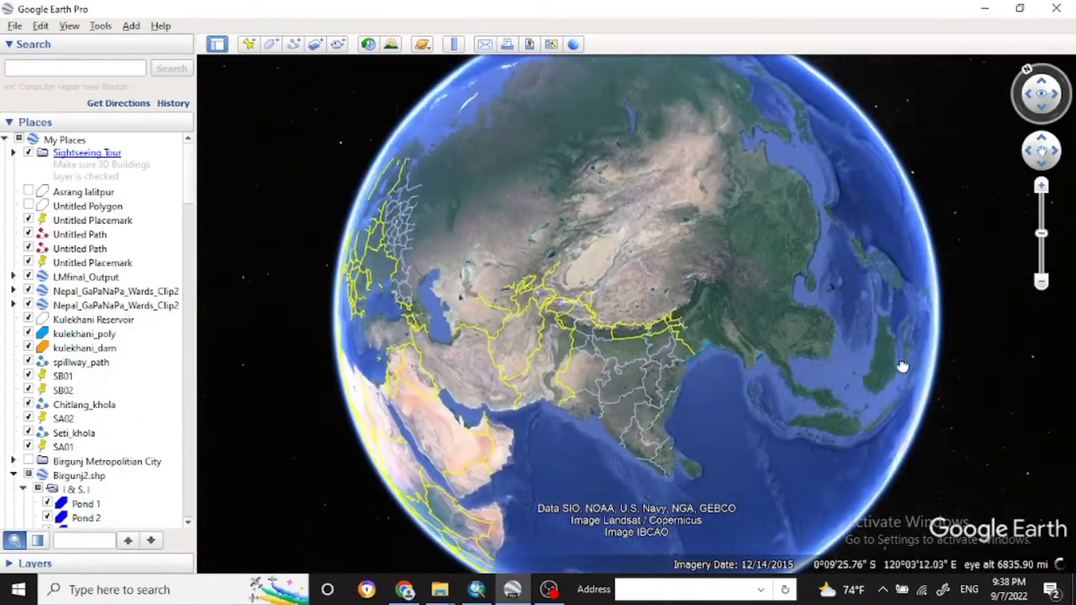
click(867, 455)
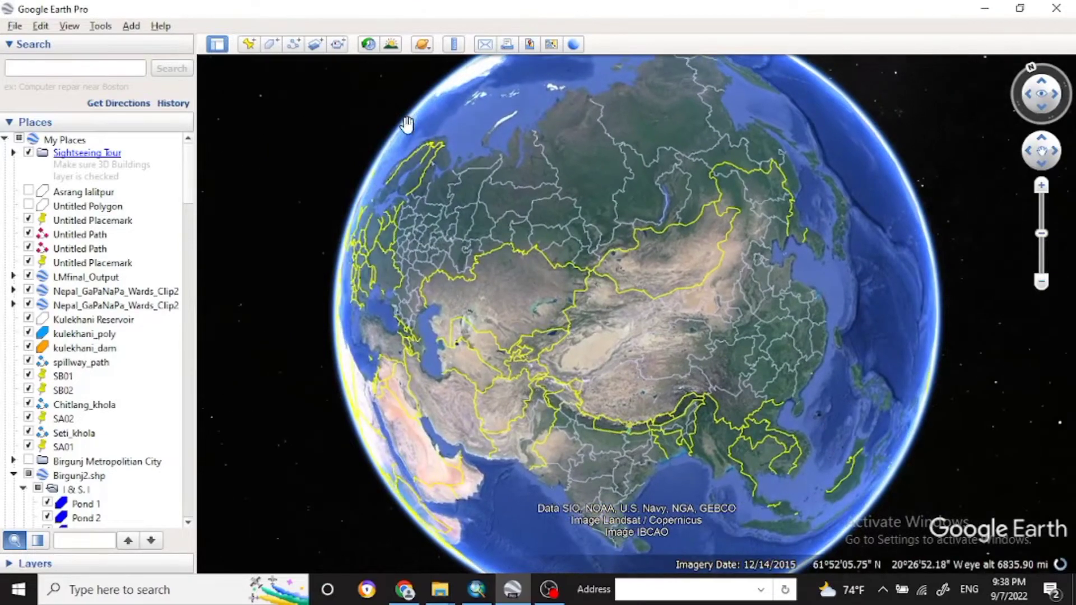
Start importing a data file and browse from the Work file folder up to the root of Local Disk (E:)
click(15, 27)
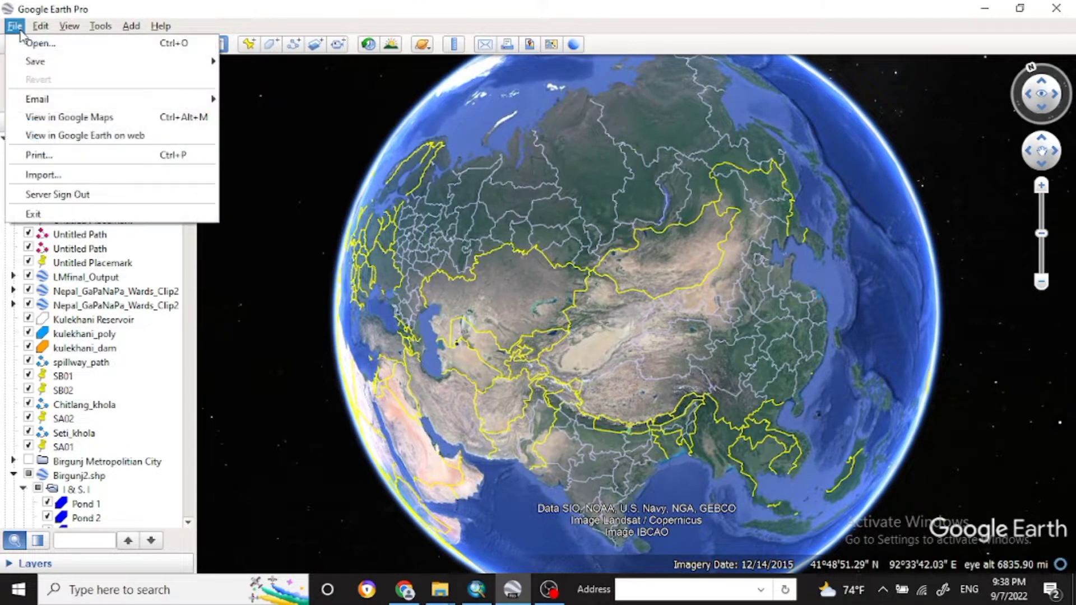
click(67, 178)
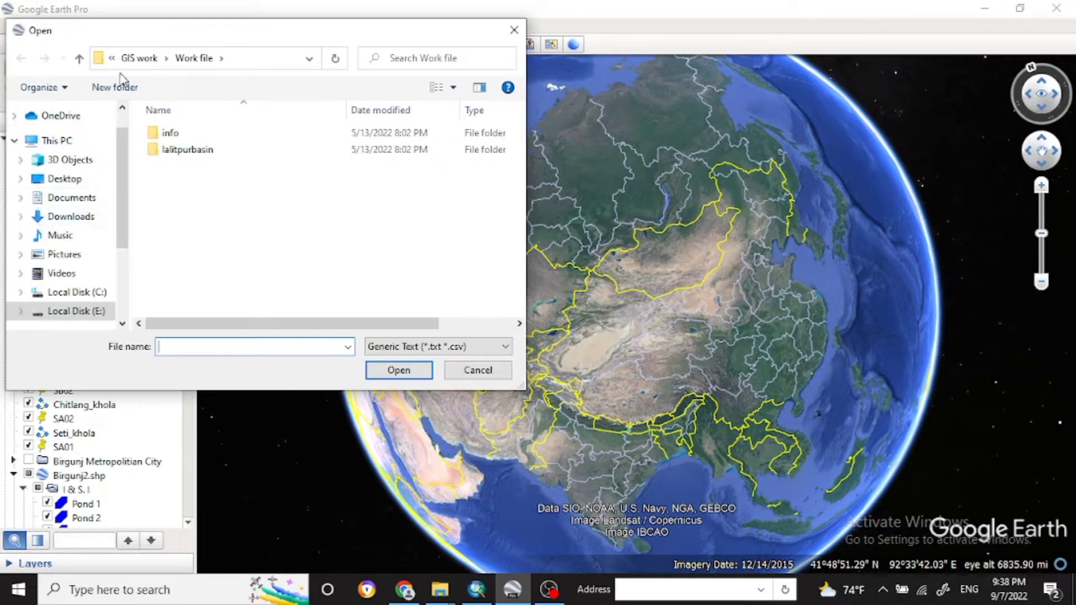
click(130, 58)
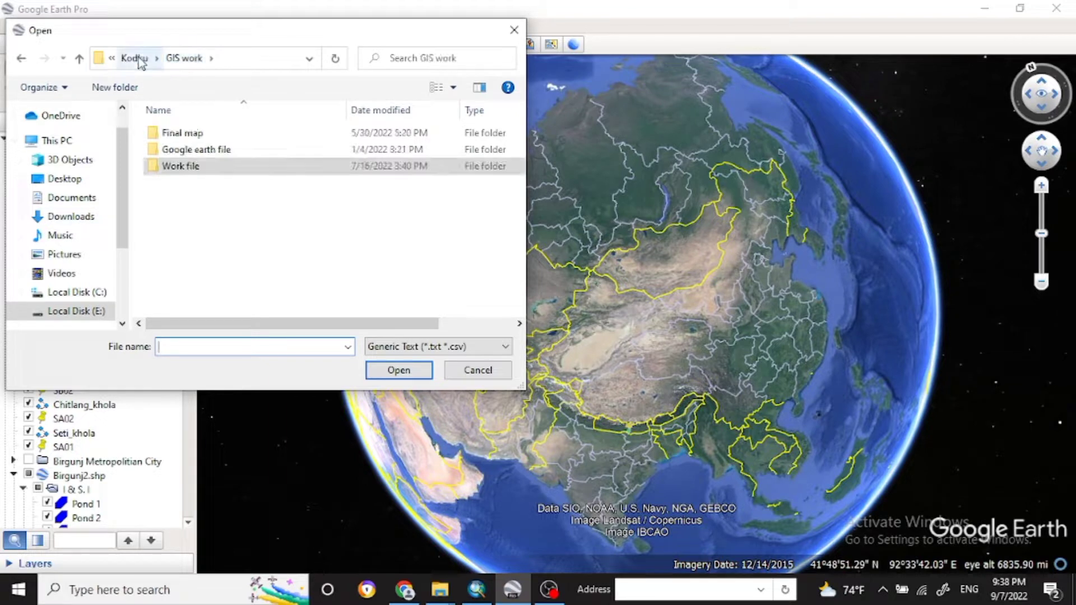
click(136, 60)
click(137, 59)
click(137, 60)
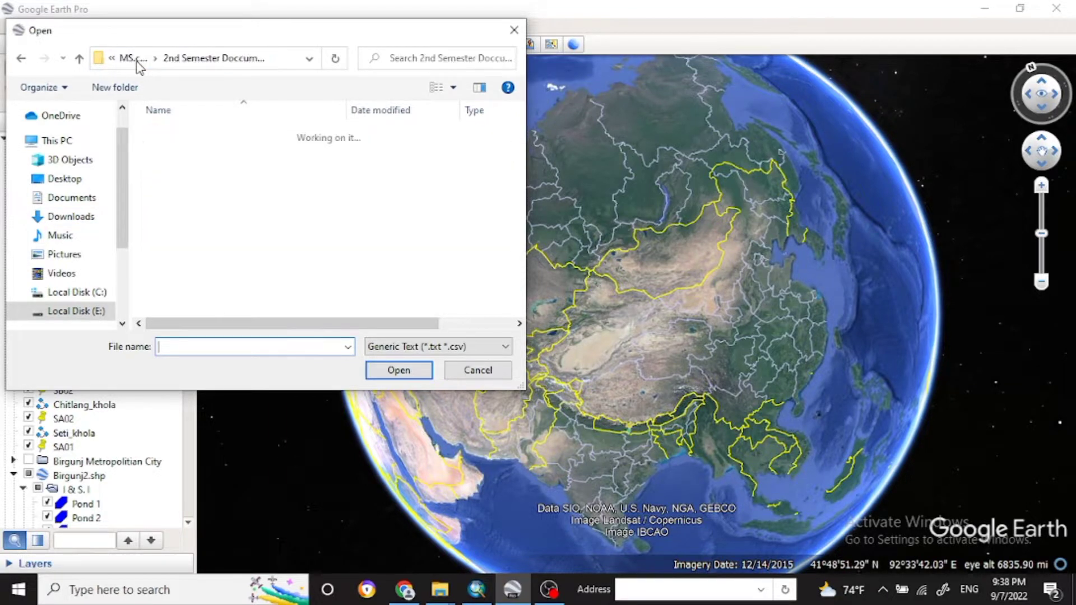
click(137, 59)
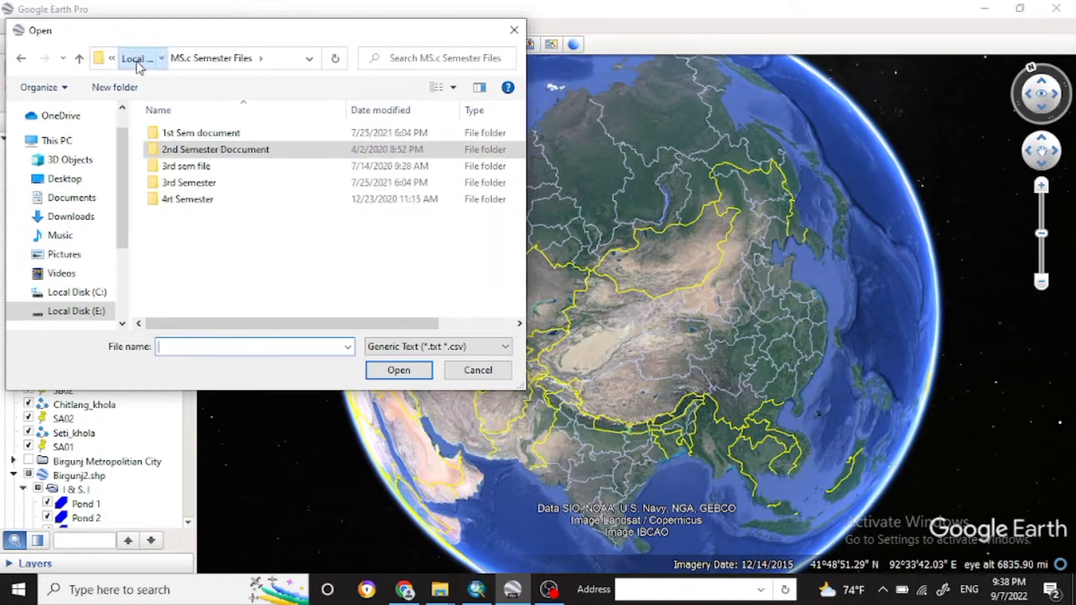
click(136, 59)
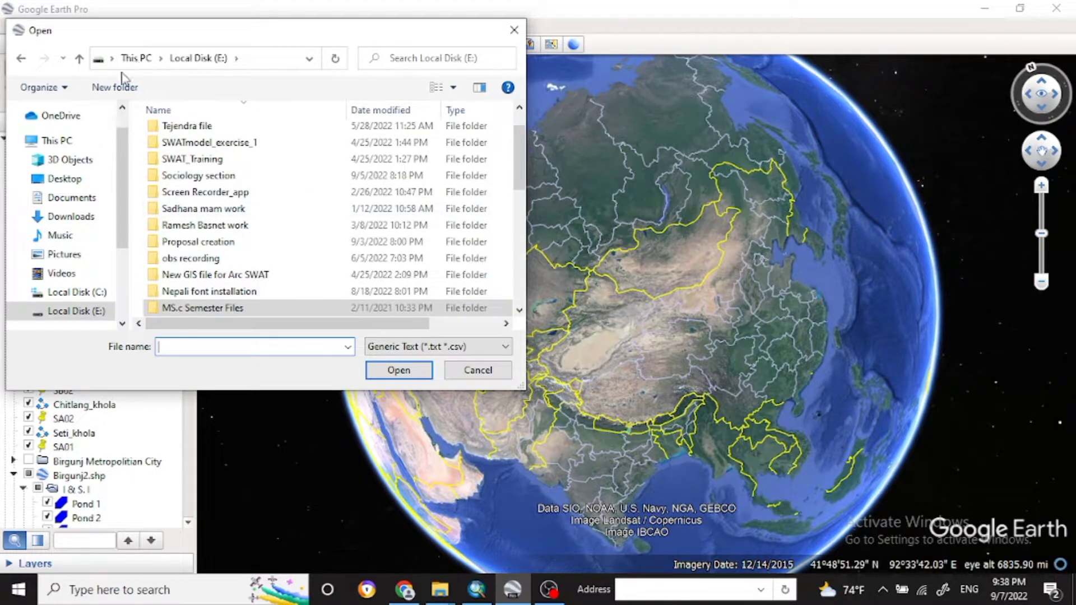
Browse to the data_geology folder through Ground water quality files, GIS practile file and data, and GIS new data
scroll(216, 246, down, 3)
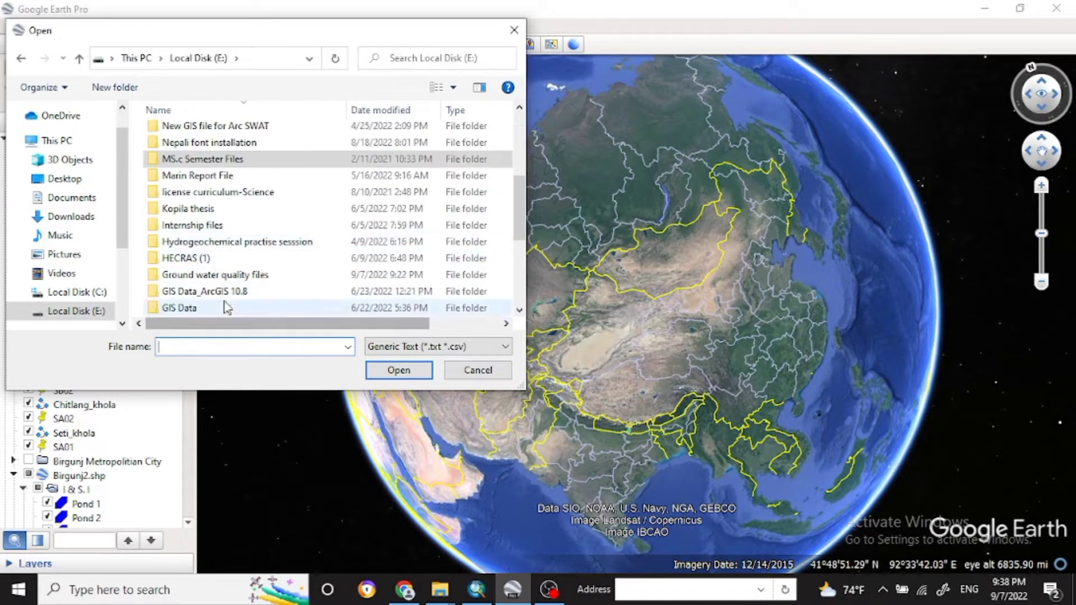
double_click(215, 275)
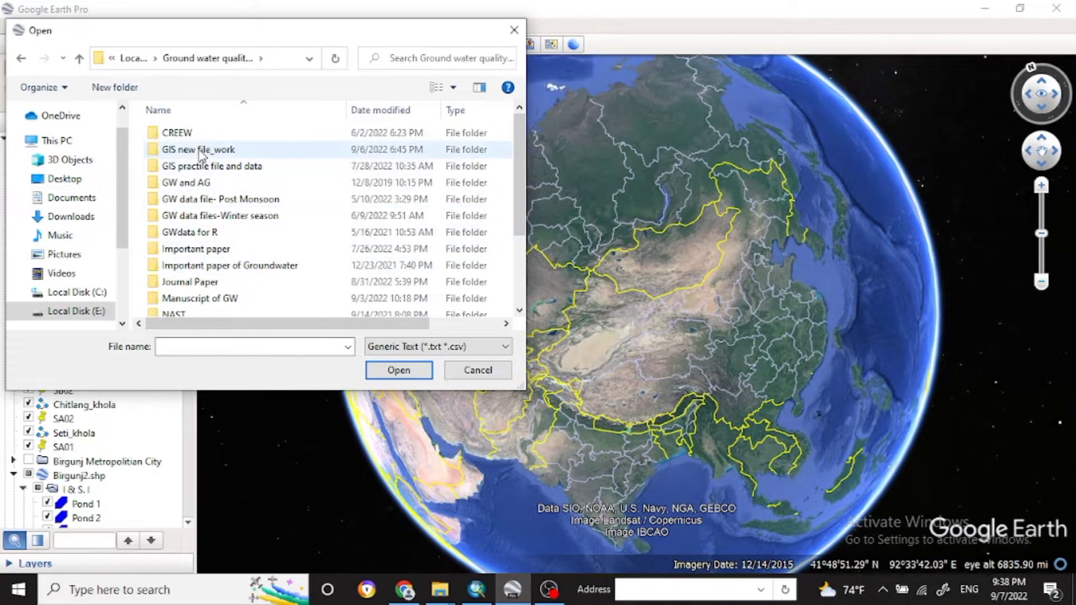
double_click(206, 167)
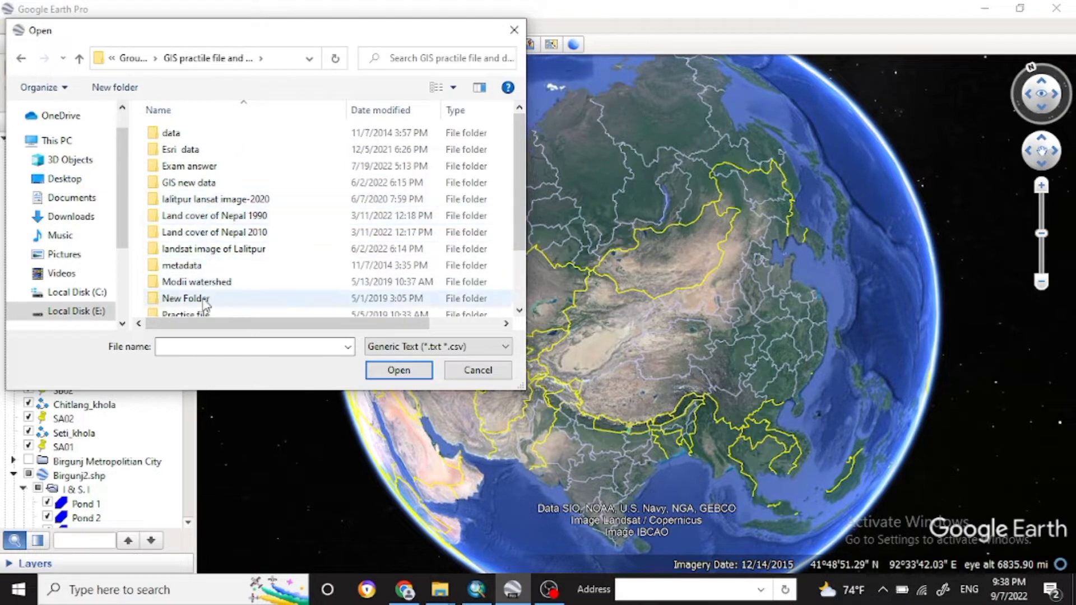
double_click(191, 184)
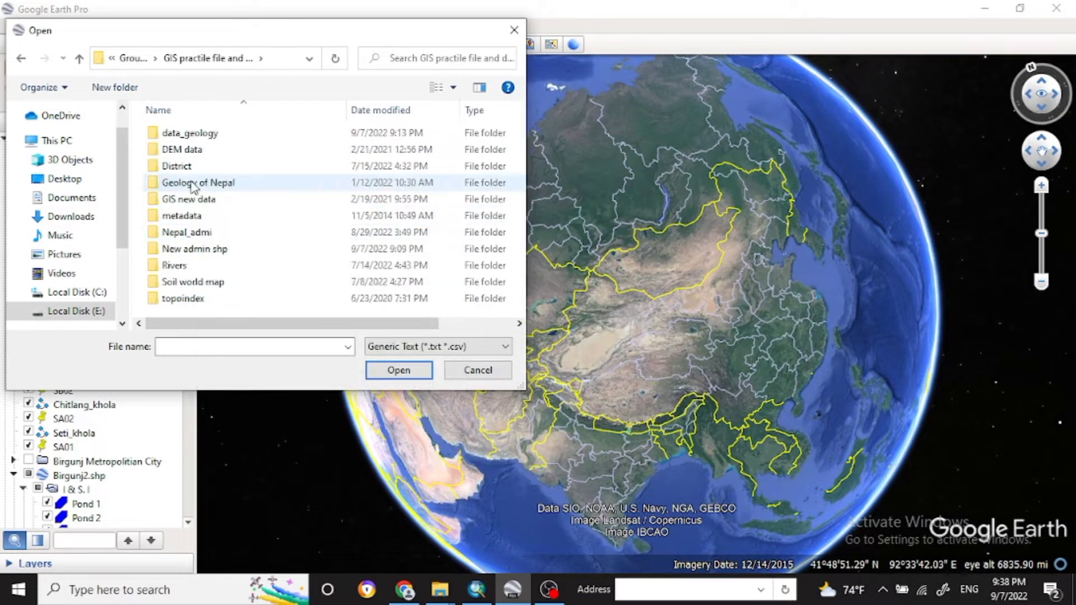
click(185, 137)
double_click(185, 139)
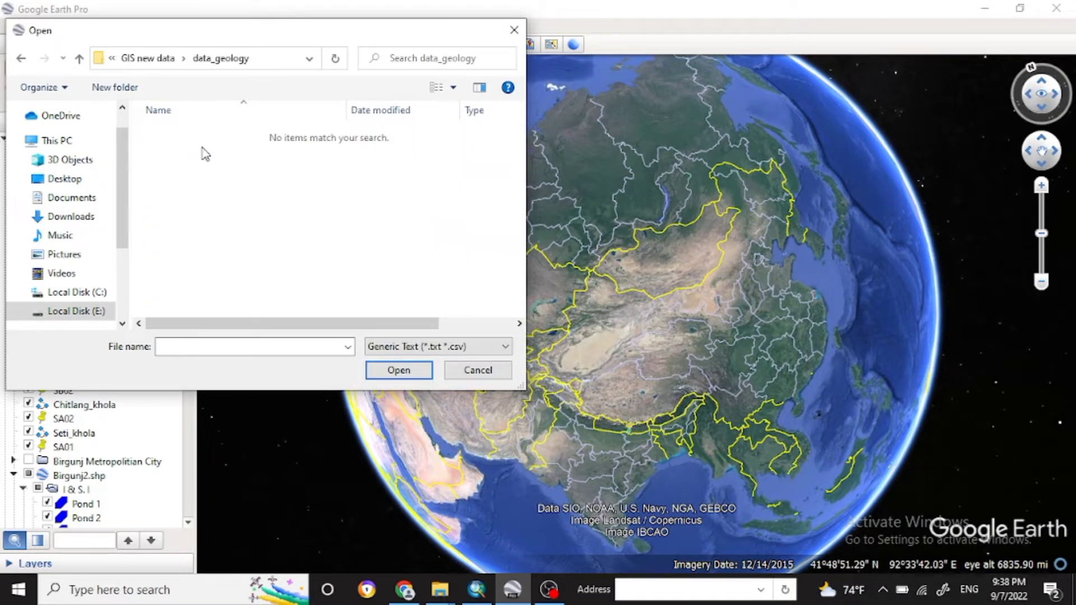
Set the import file type to ESRI Shape (*.shp) and import the Geology shapefile
click(507, 348)
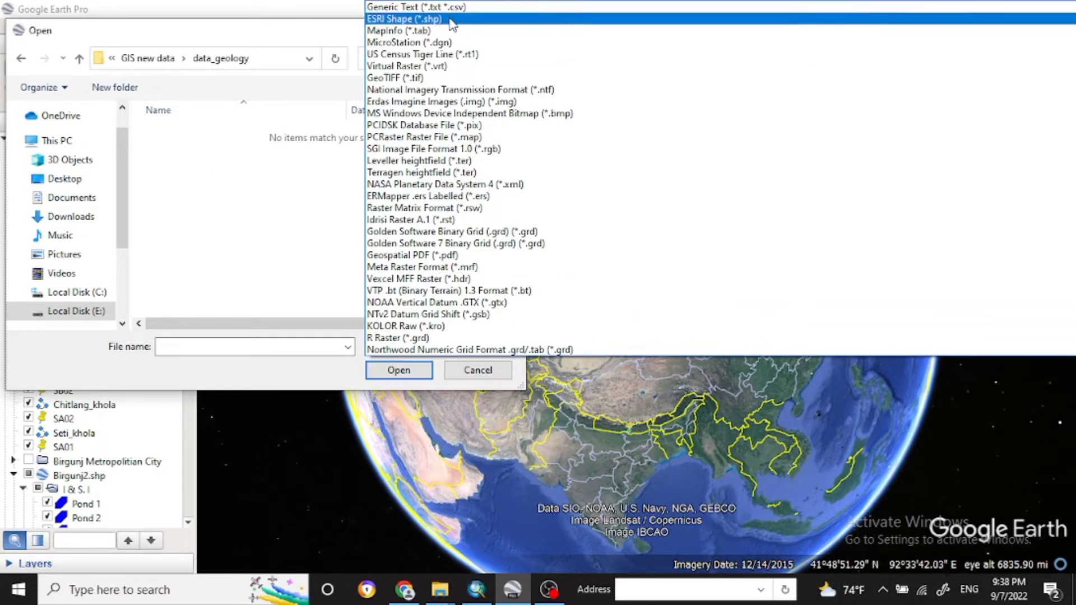
click(443, 19)
click(174, 135)
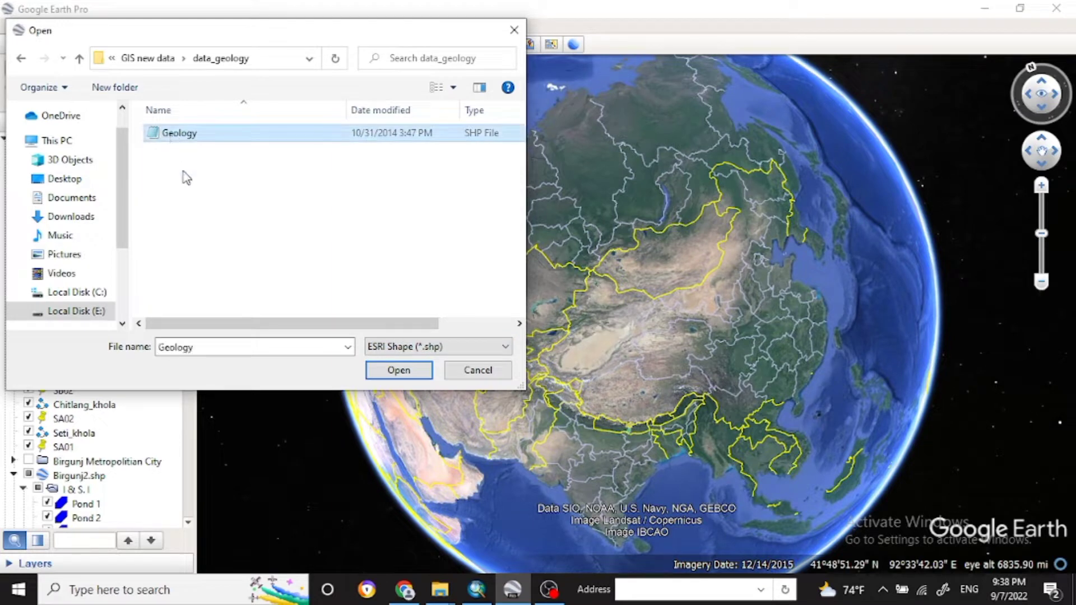
click(404, 373)
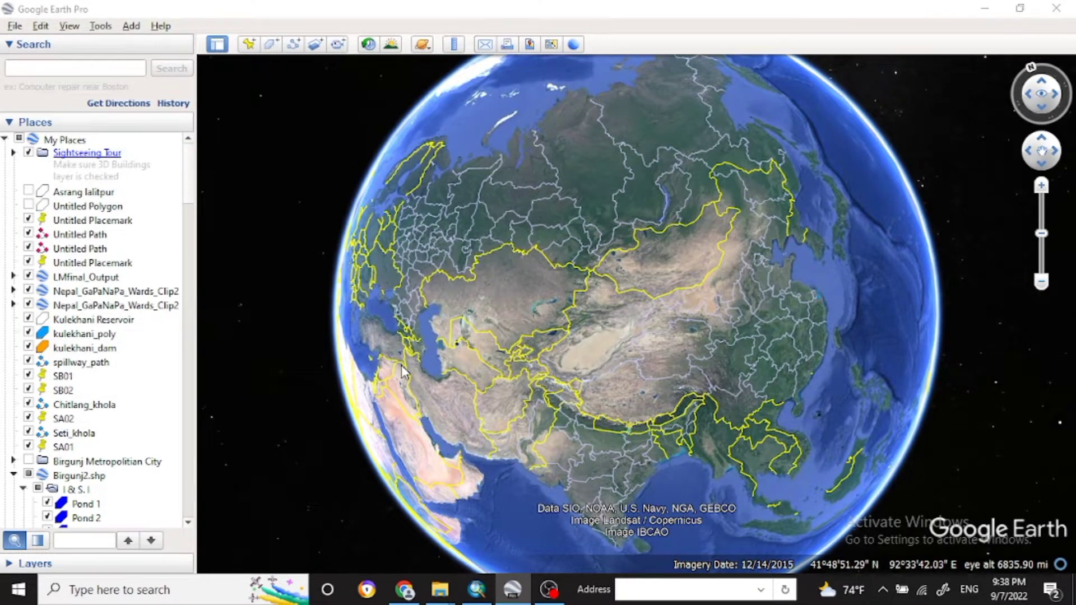
Create a style template for the imported data with no name field, a single color and features clamped to the ground
click(582, 317)
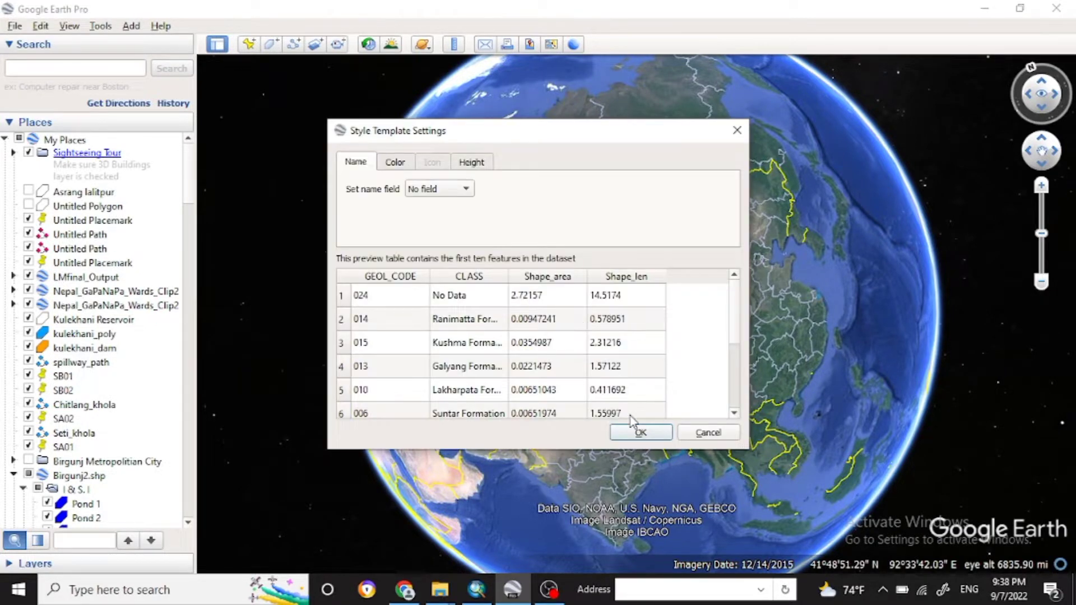
click(410, 164)
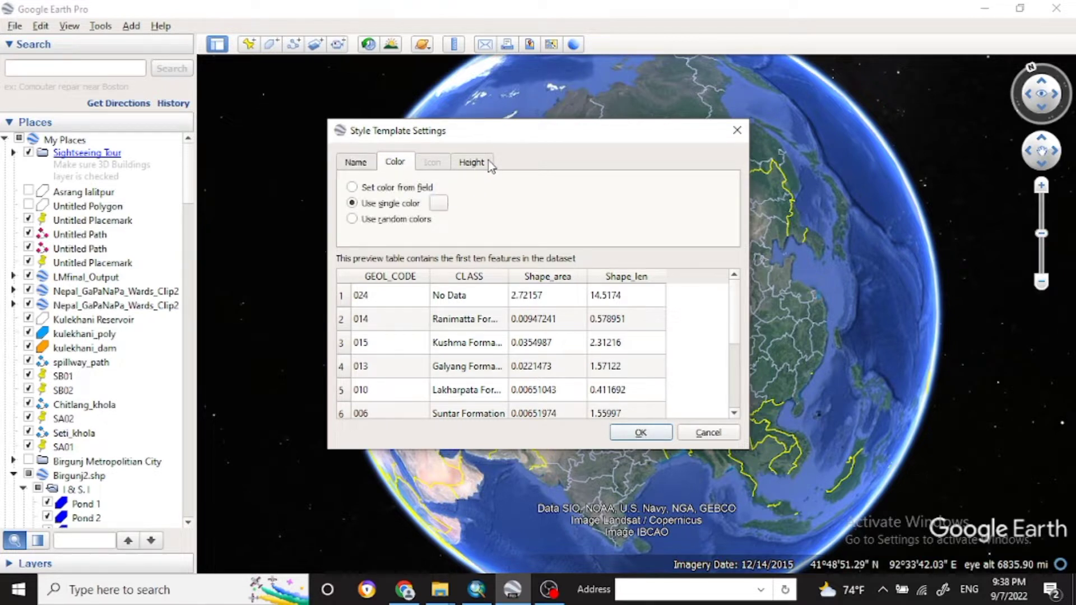
click(472, 163)
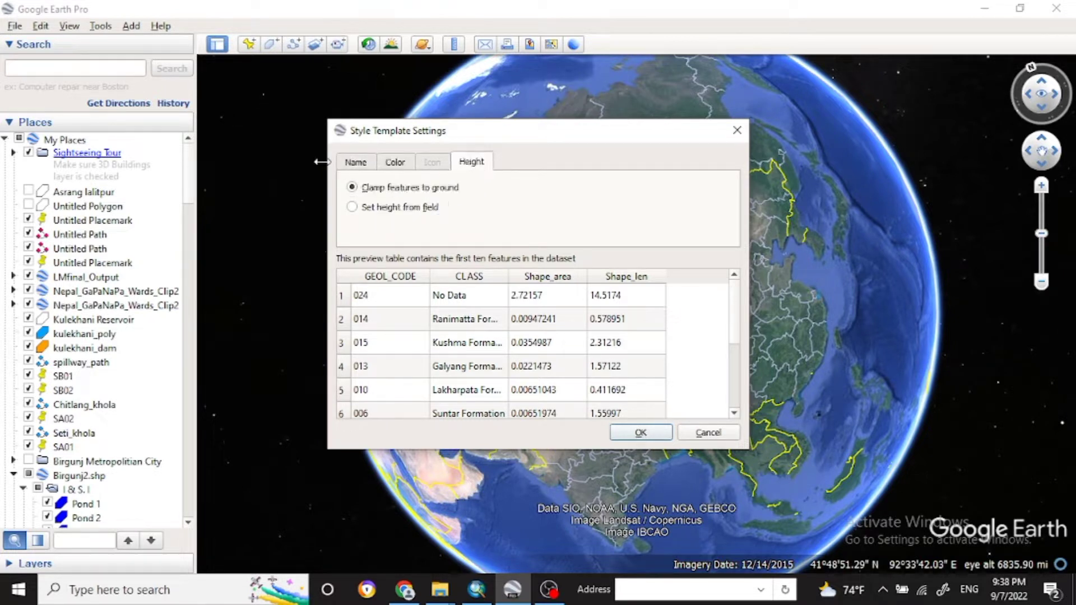
click(358, 164)
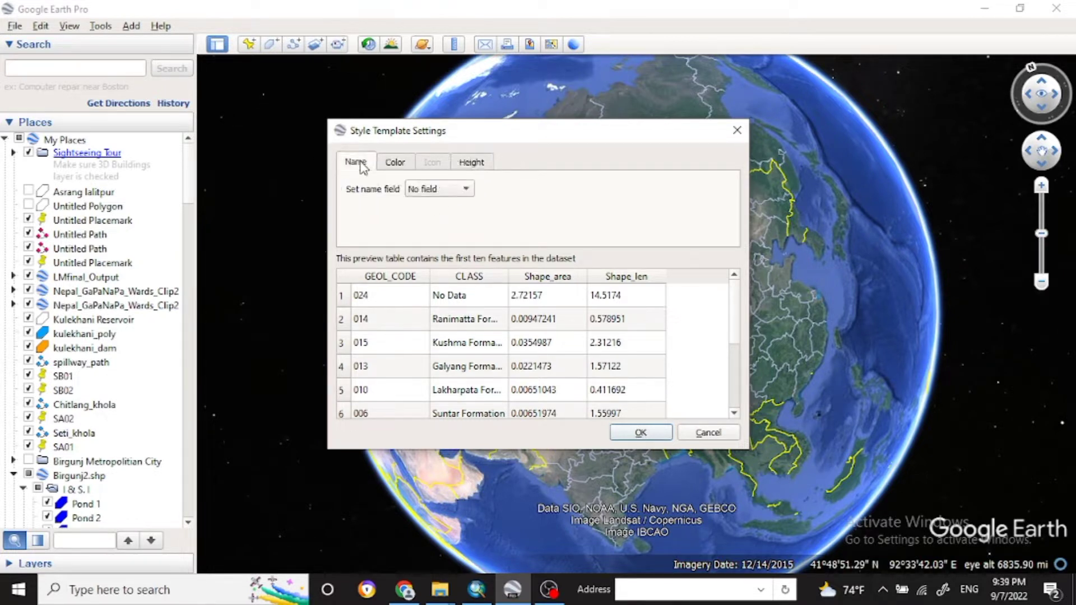
click(654, 436)
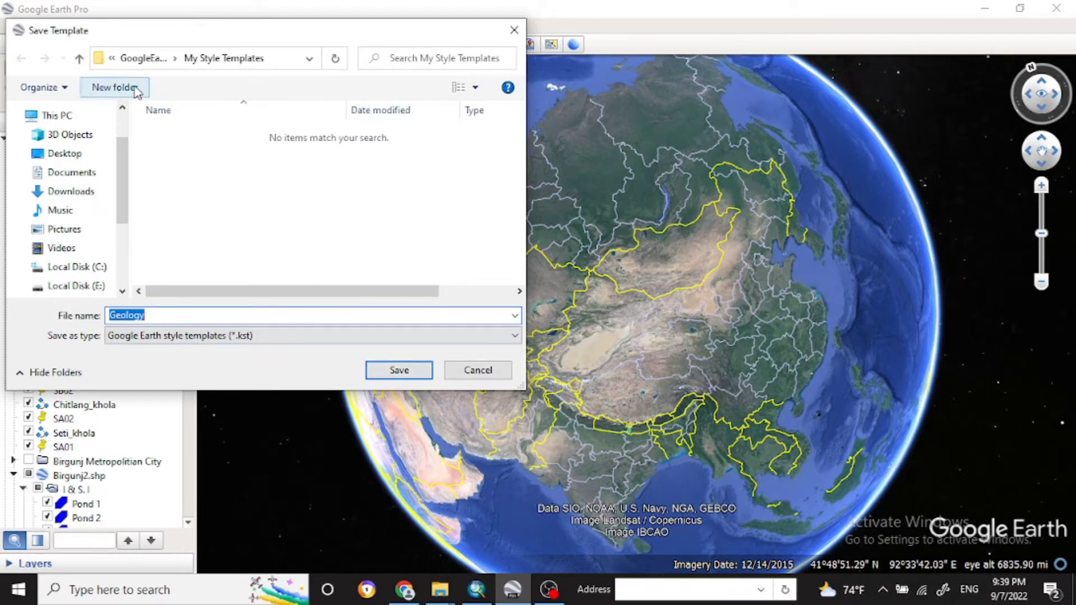
Save the style template as Geology in the My Style Templates folder
click(123, 277)
scroll(120, 262, up, 5)
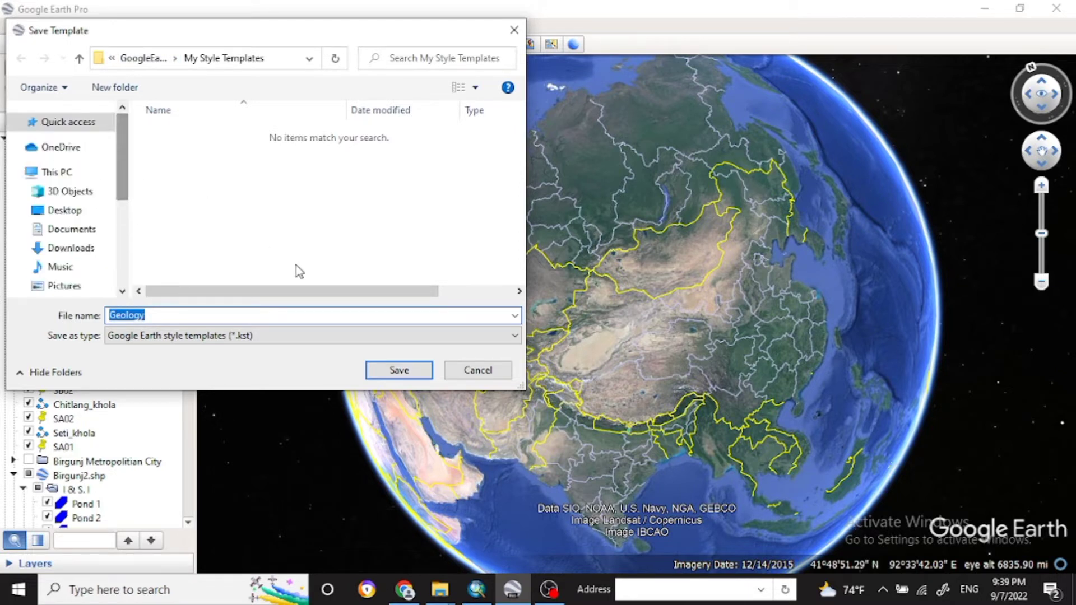
click(123, 59)
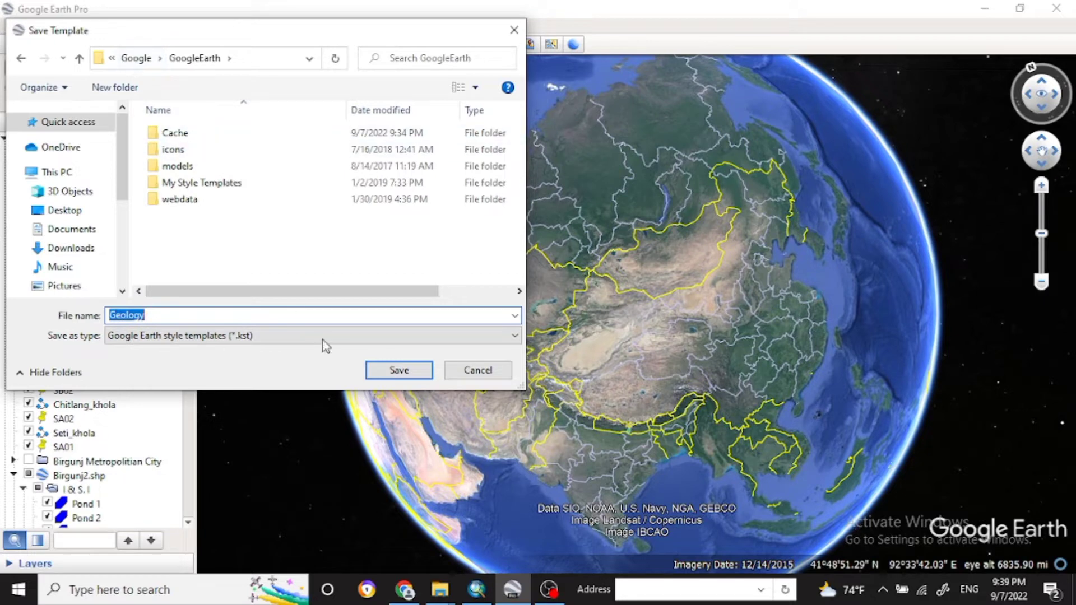
double_click(233, 182)
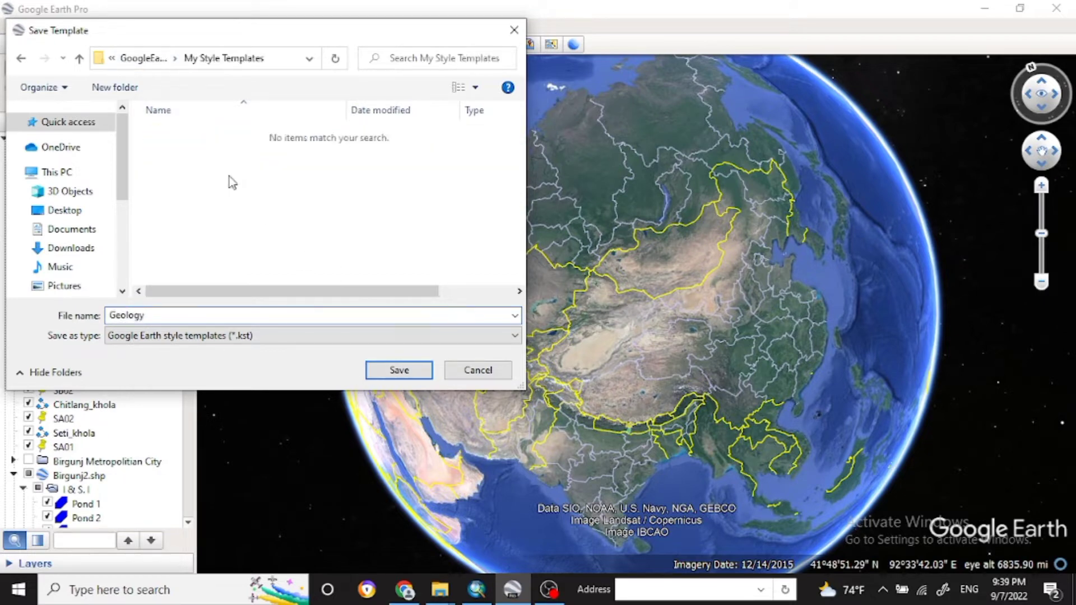
click(400, 370)
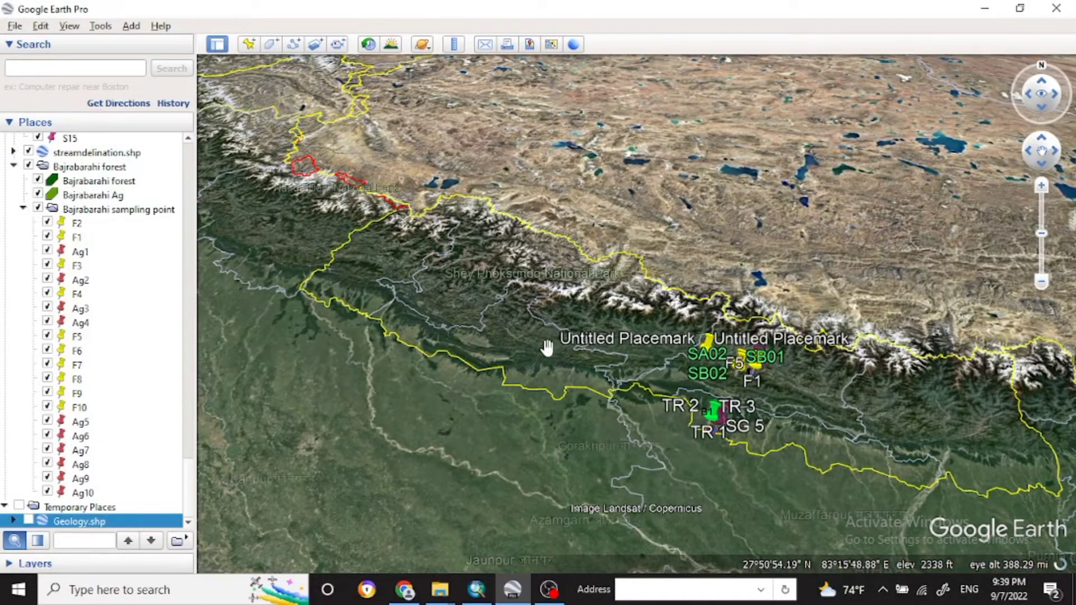
Turn on the Geology.shp layer and show the attributes of a geology polygon in southern Nepal
click(28, 521)
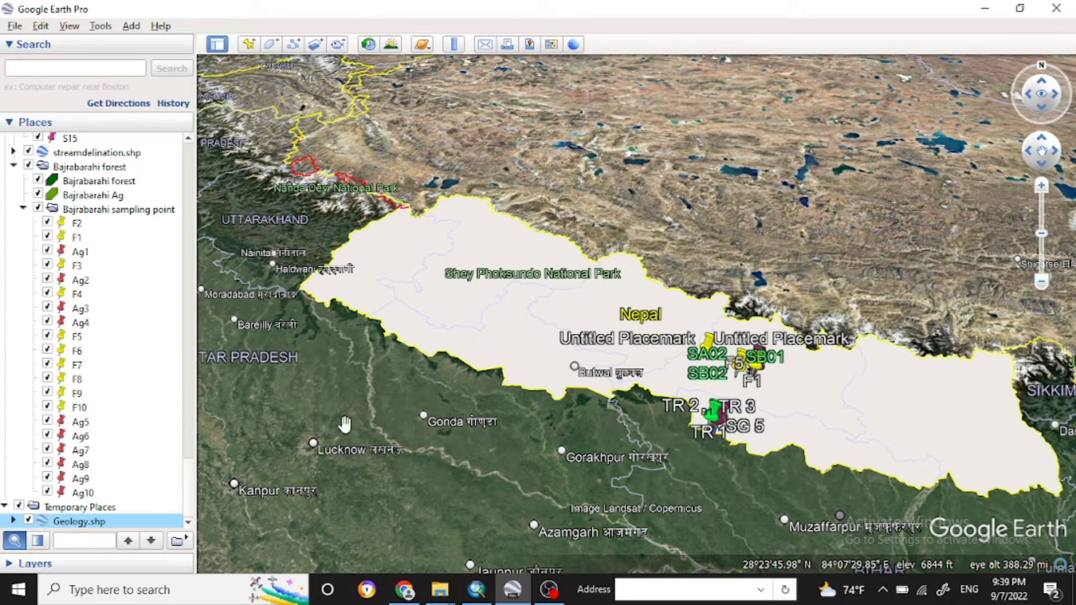
drag(493, 342, 438, 372)
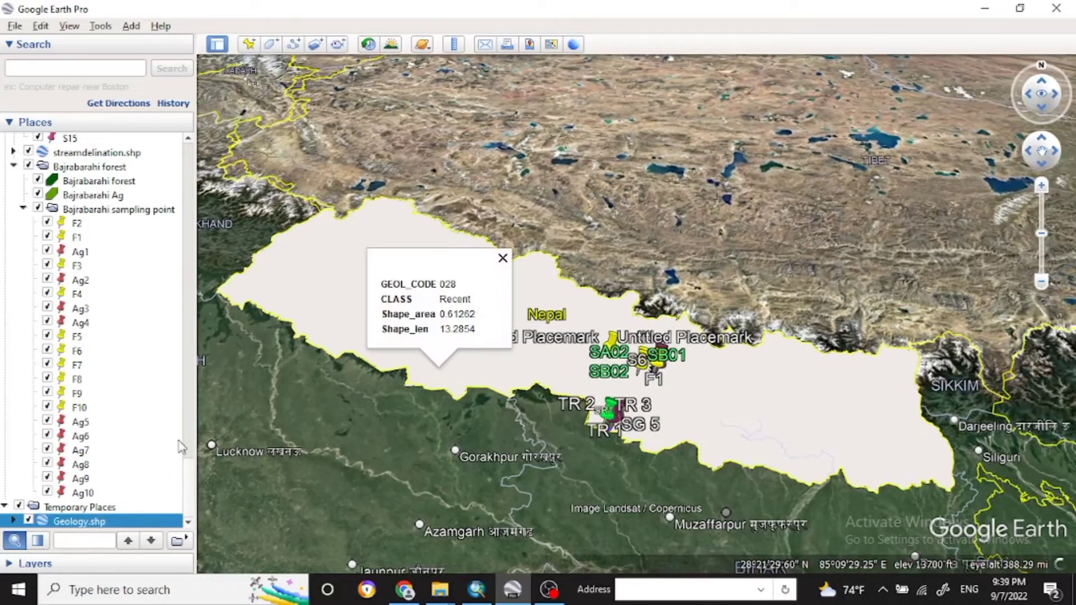
Open the properties of the Geology.shp folder and review its description, style and view settings
click(189, 456)
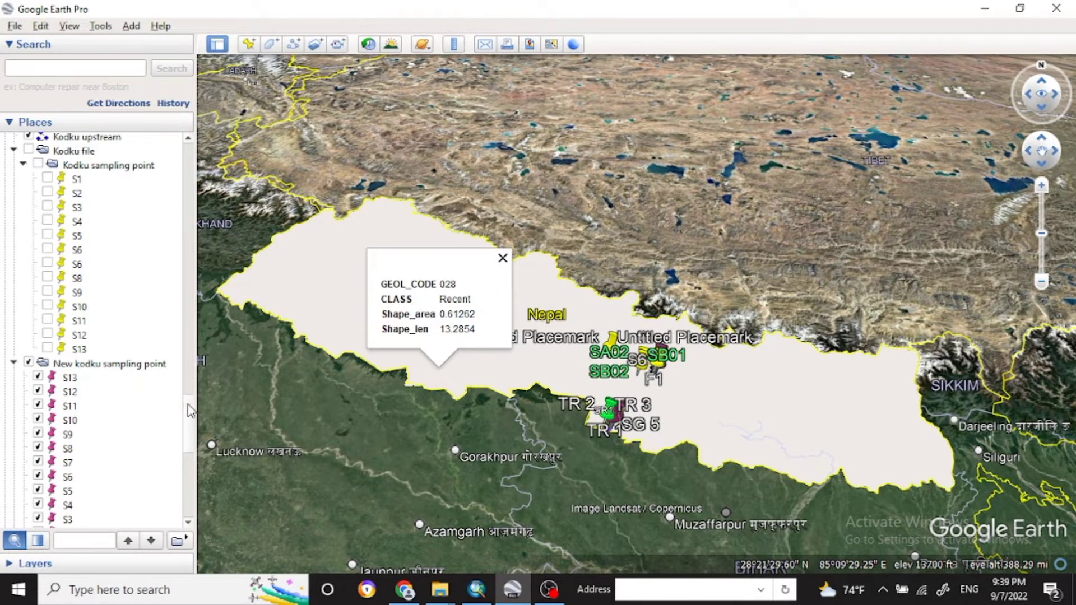
drag(187, 404, 199, 488)
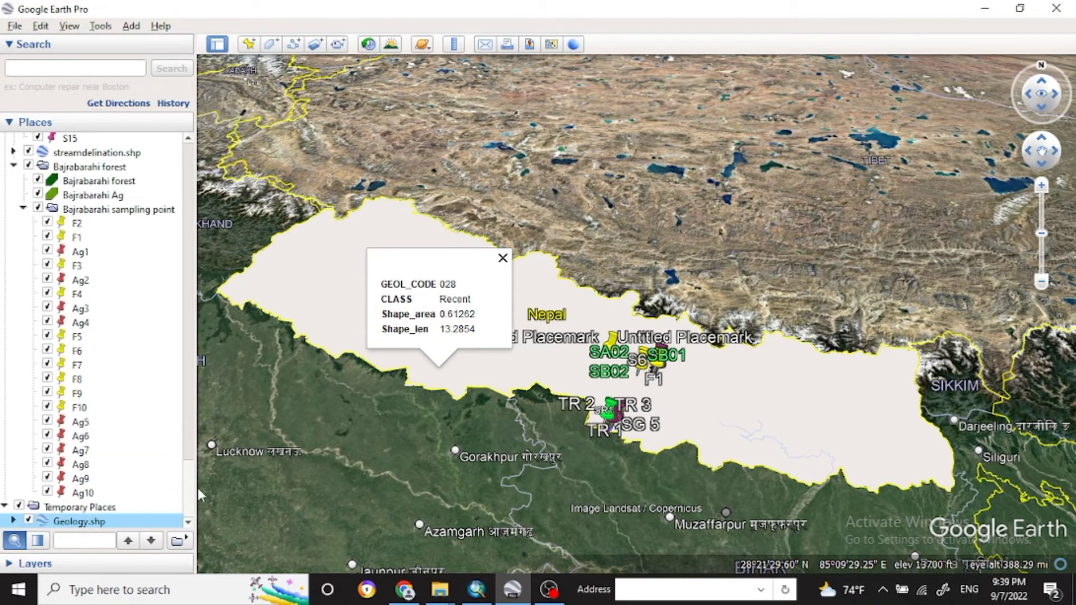
right_click(75, 524)
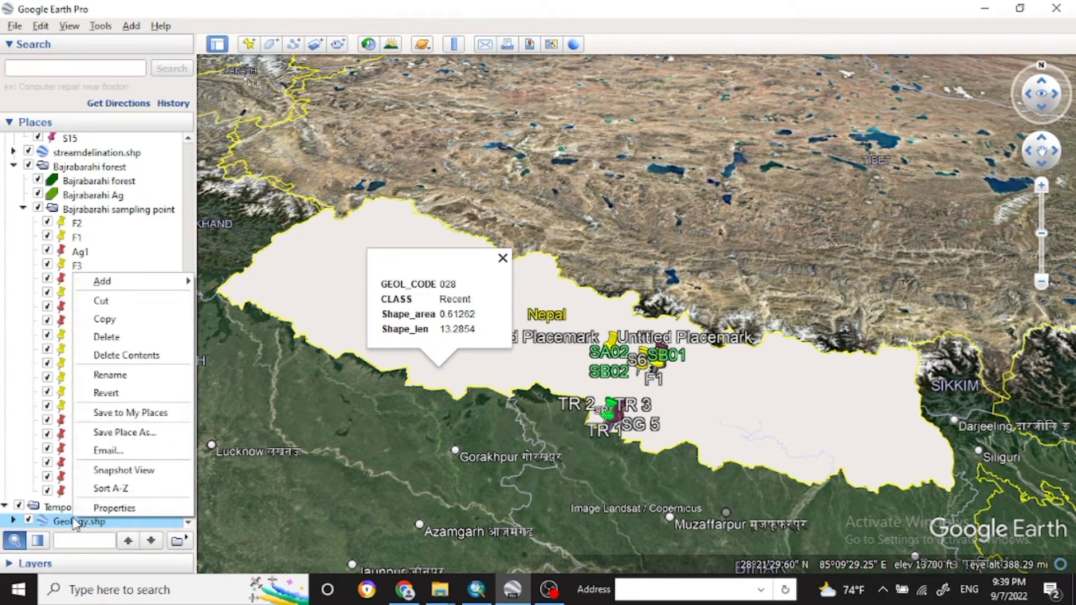
click(134, 508)
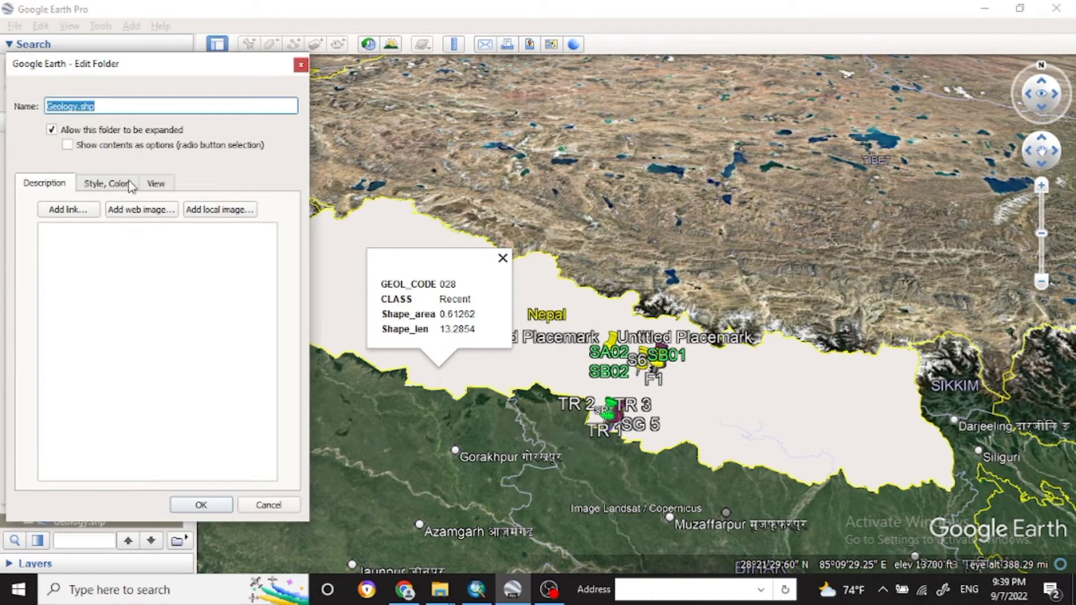
click(106, 184)
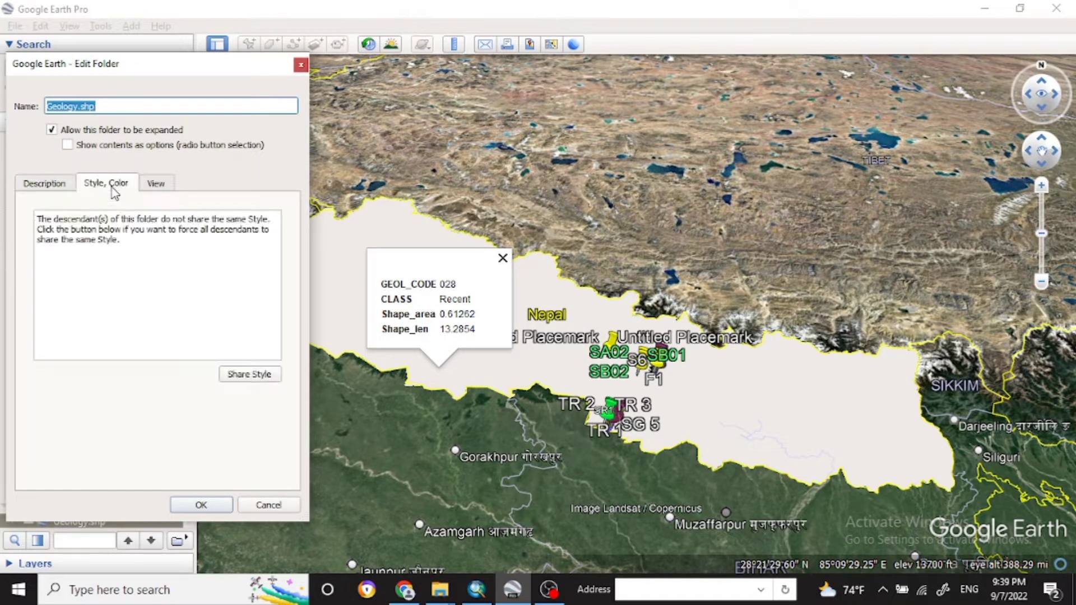
click(157, 183)
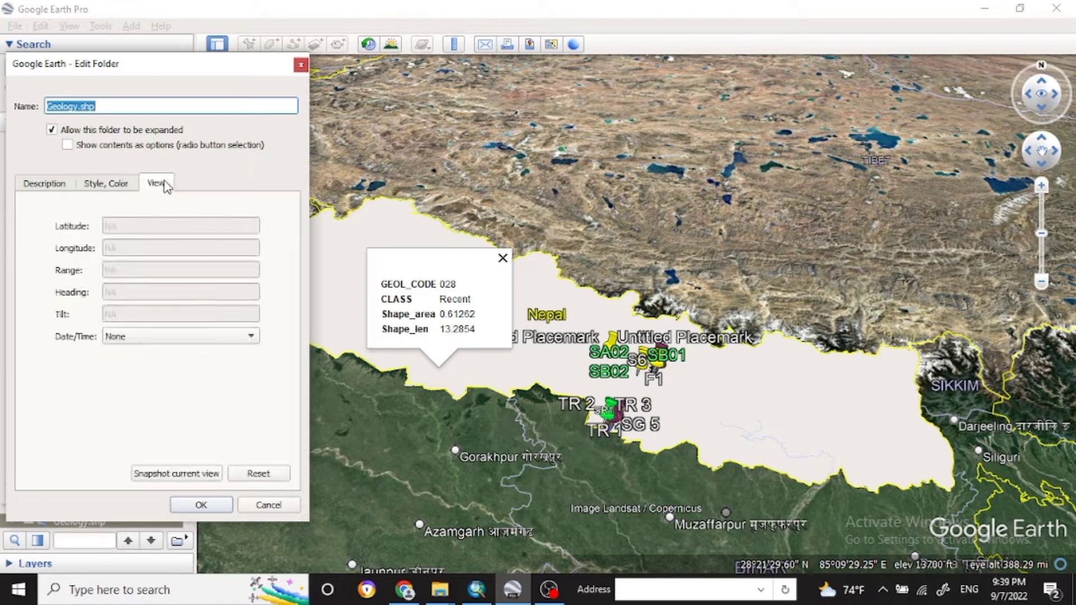
click(68, 145)
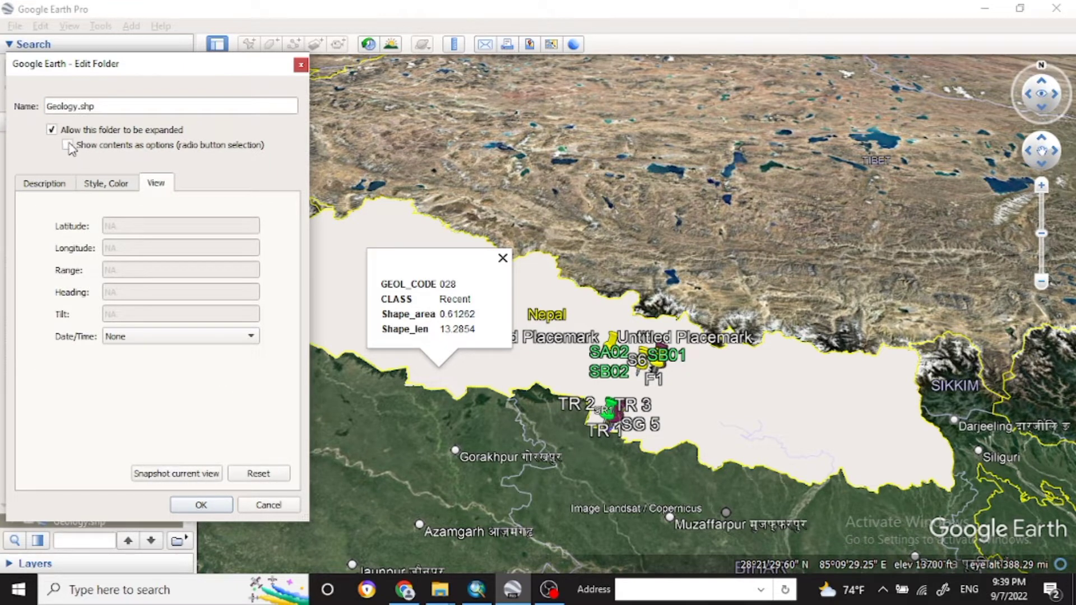
click(45, 184)
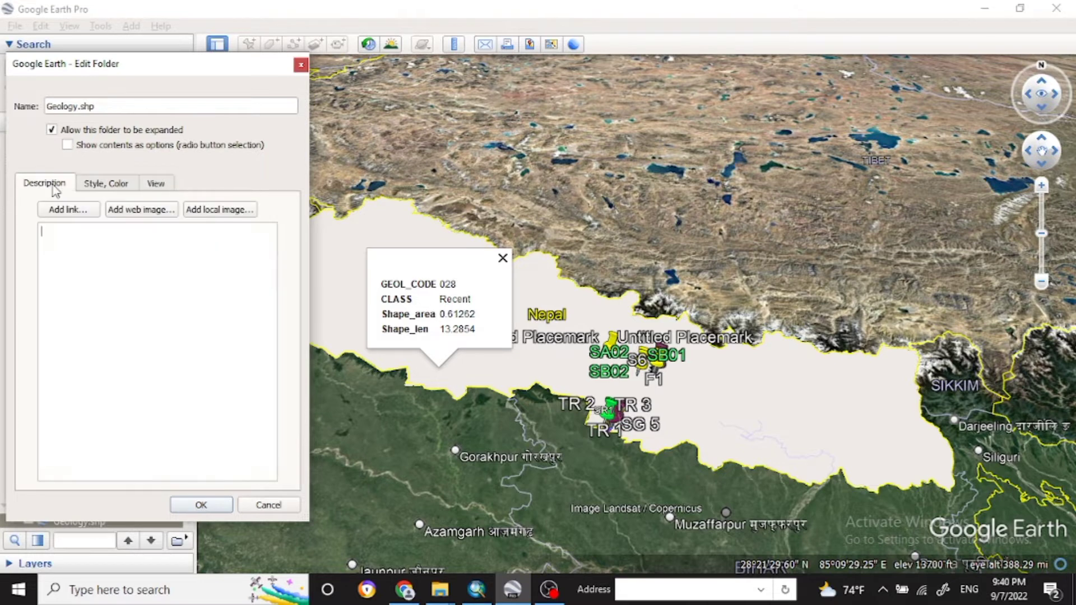
Force all features in the Geology.shp folder to share the same style and apply the folder properties
click(105, 185)
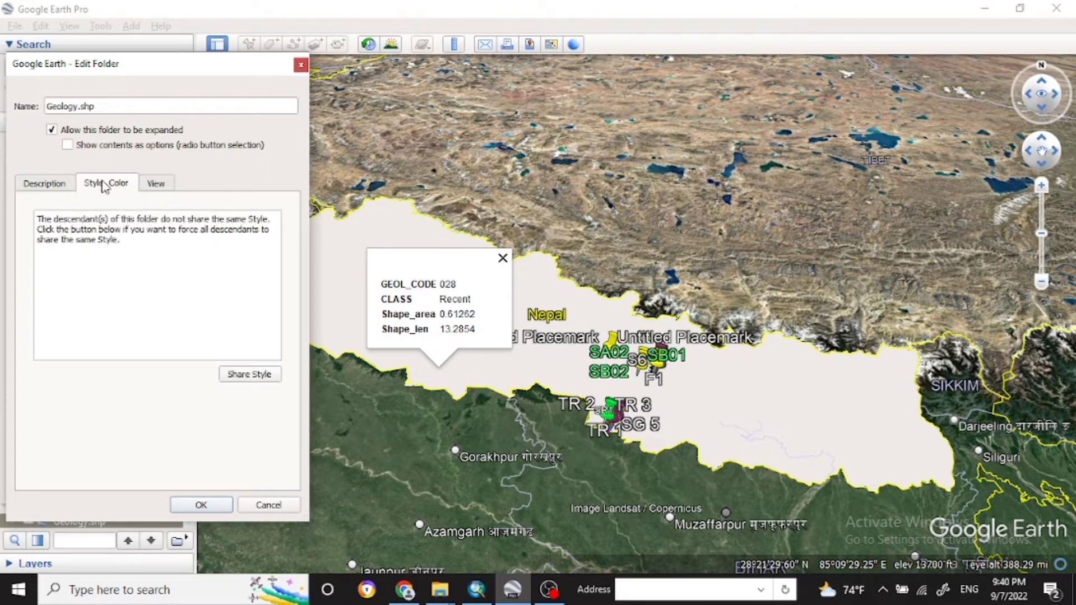
click(245, 375)
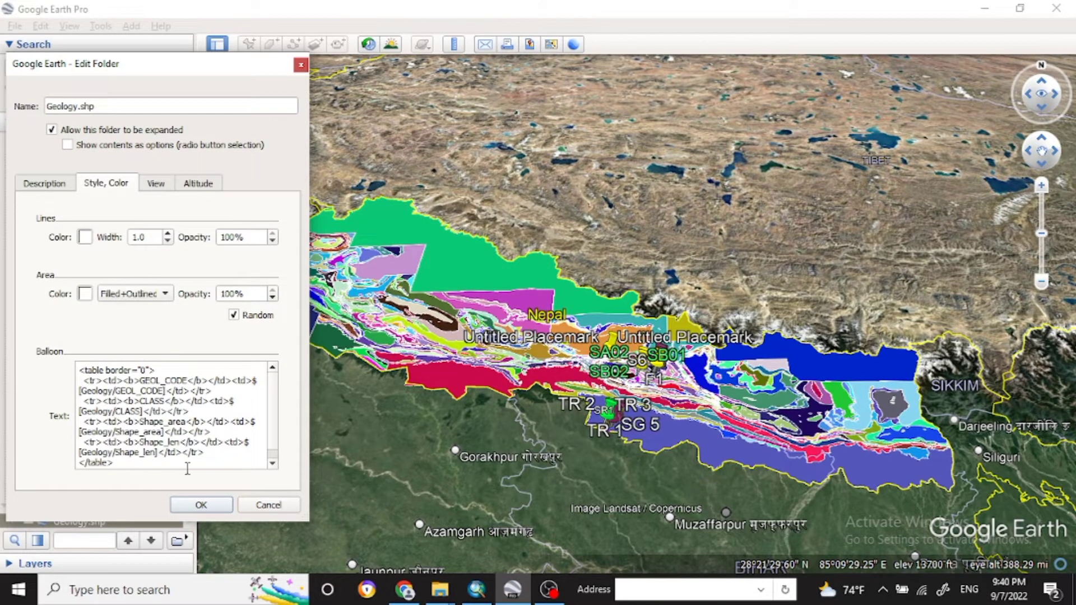
click(202, 505)
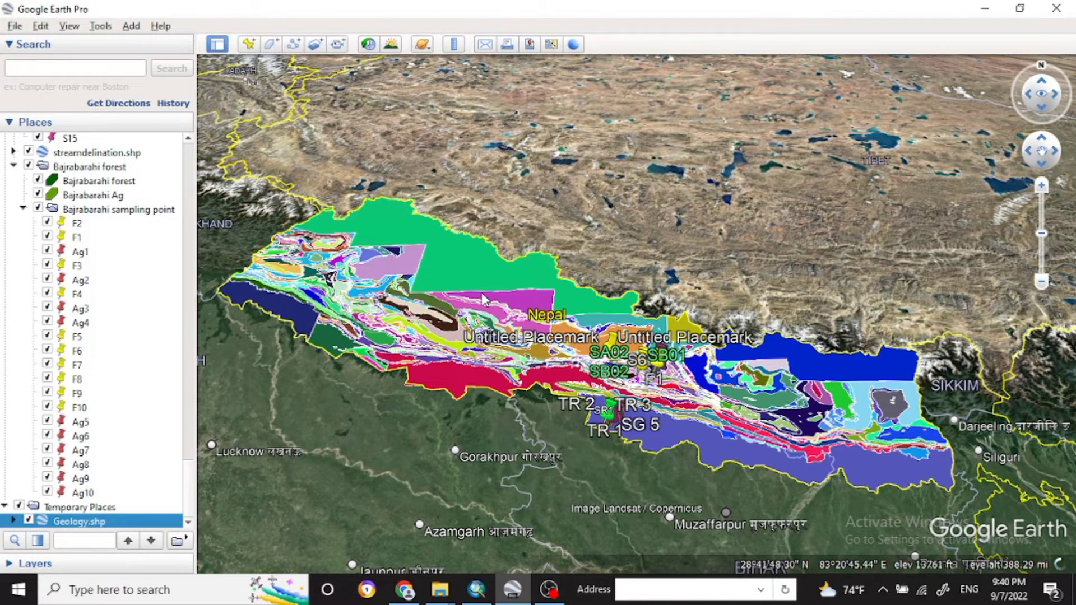
Show the attributes of the green geology polygon at Jomsom and the purple polygon north of Ghandruk
drag(483, 318, 412, 350)
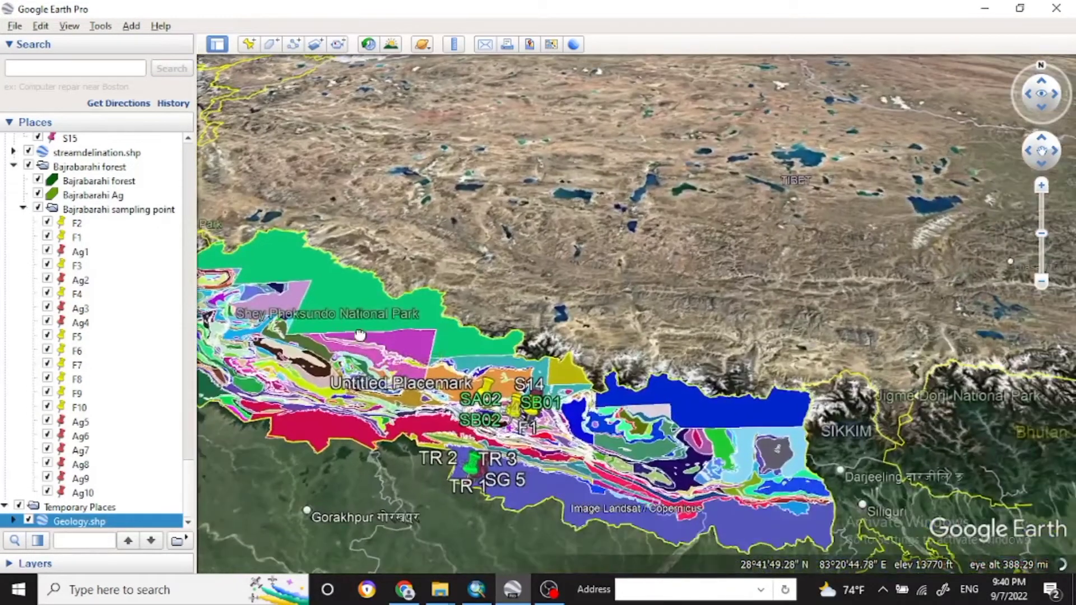
scroll(426, 449, up, 3)
scroll(426, 451, up, 2)
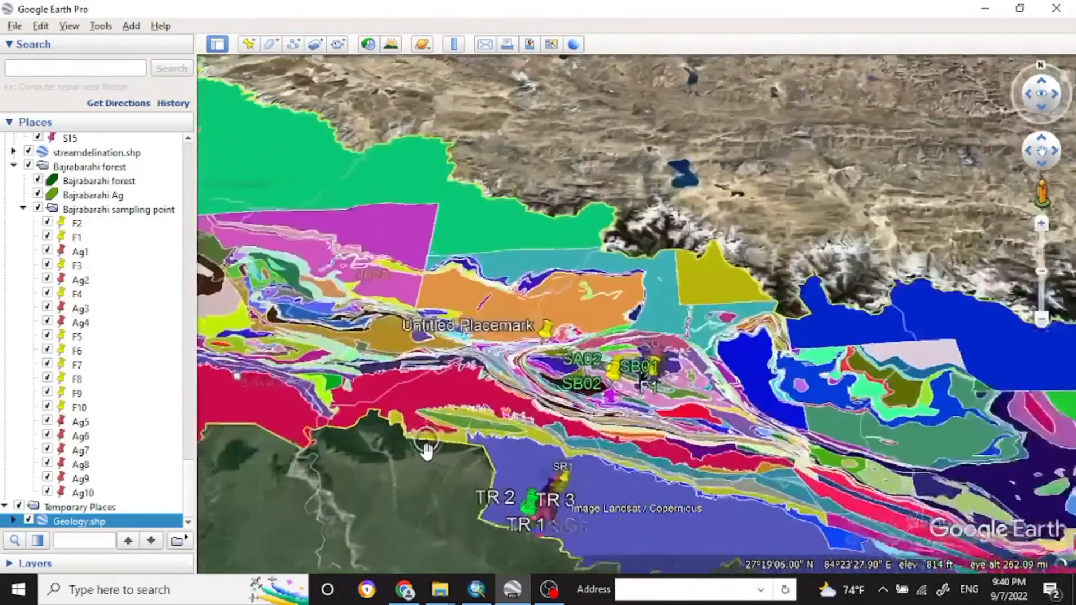
scroll(522, 447, up, 2)
scroll(525, 445, up, 2)
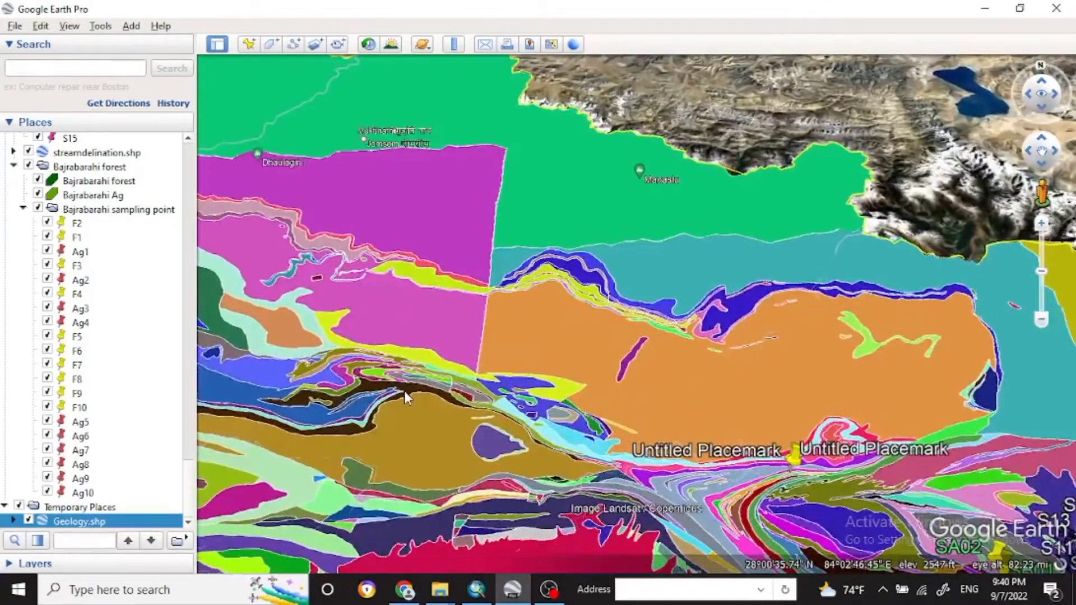
scroll(405, 391, up, 1)
drag(456, 409, 492, 520)
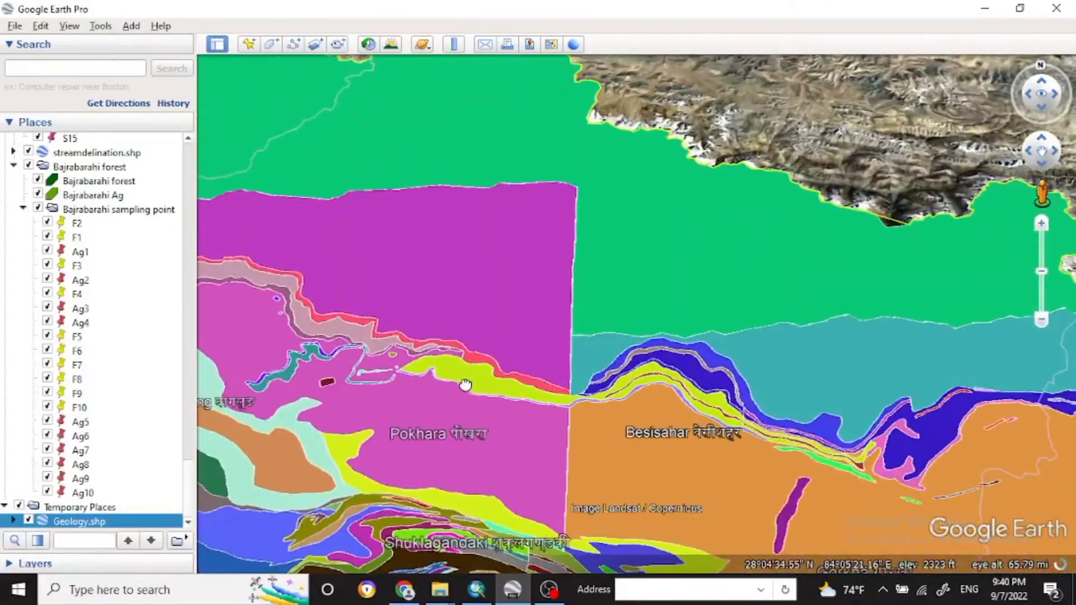
drag(496, 448, 524, 490)
drag(478, 377, 582, 440)
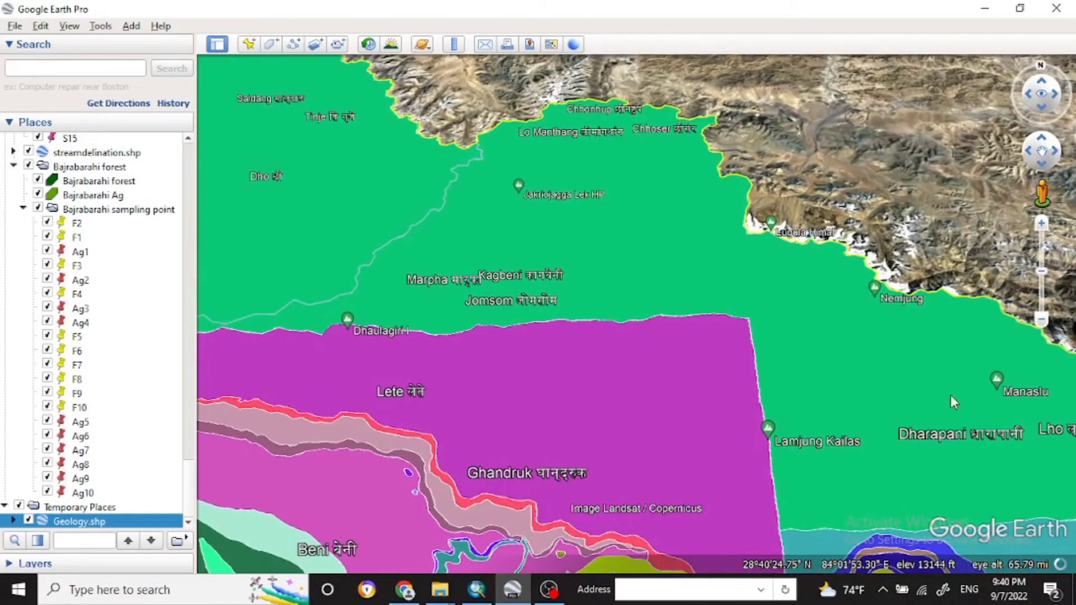
click(520, 299)
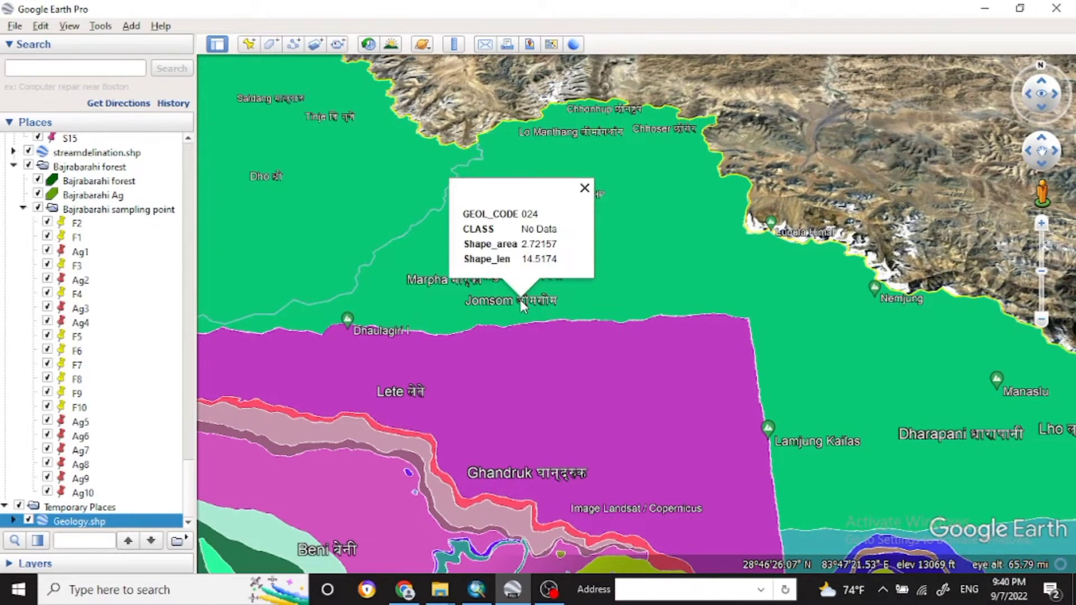
click(534, 382)
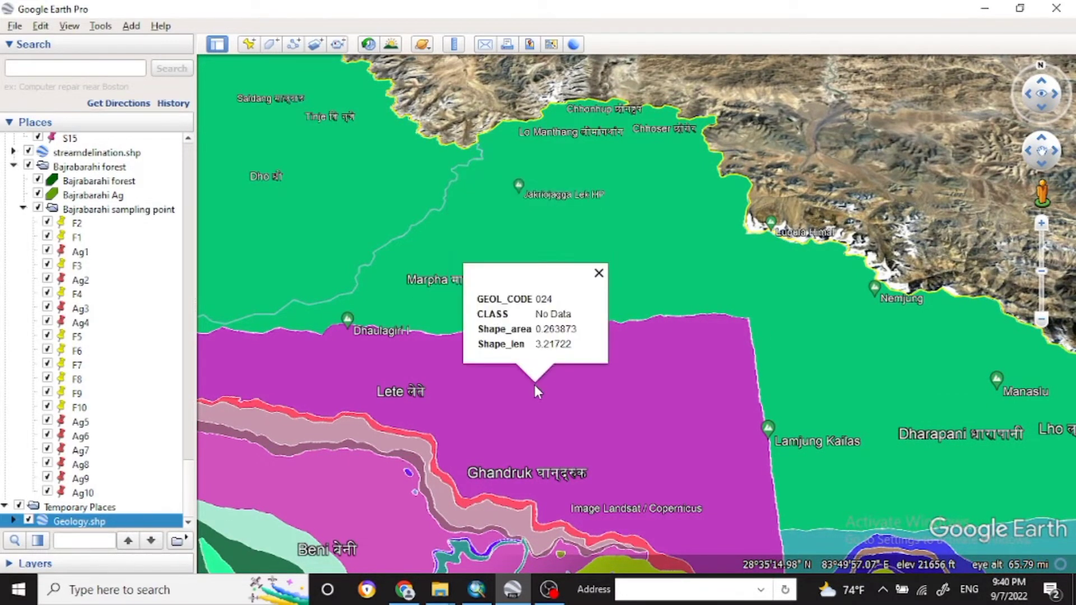
Show the attributes of the orange geology polygon at Besisahar
drag(597, 452, 529, 264)
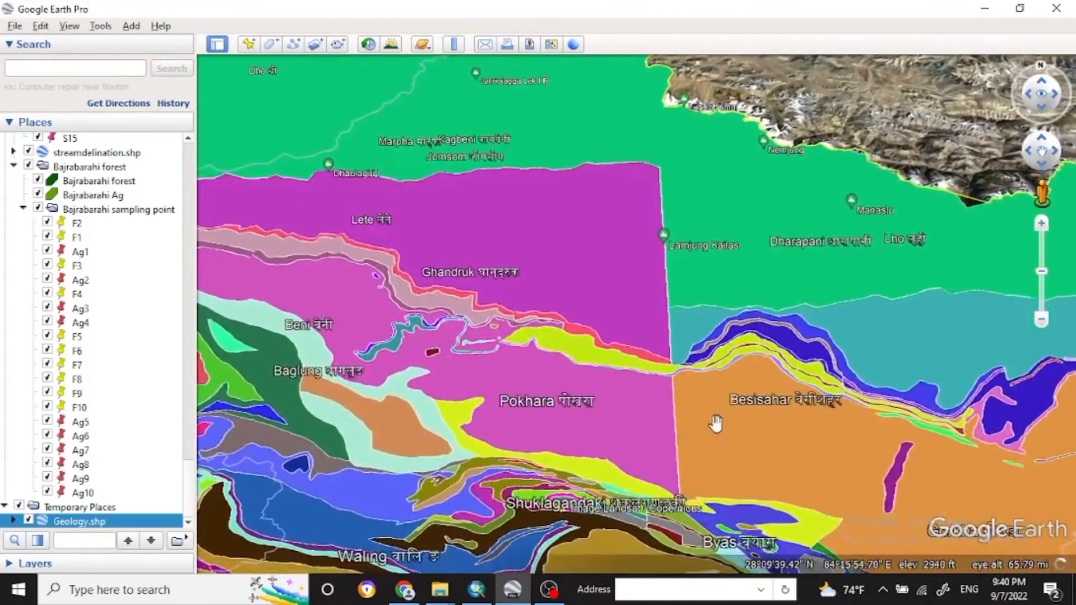
drag(716, 425, 551, 392)
click(604, 362)
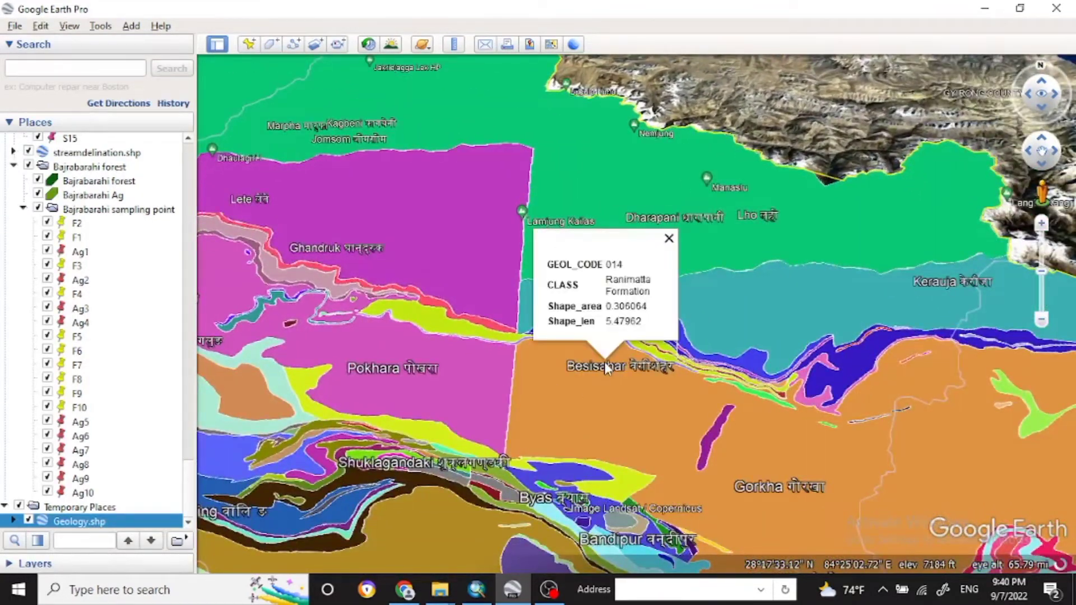
Open the properties of the orange Besisahar polygon, review its style, altitude, measurements, view and description, and close them without changes
right_click(621, 425)
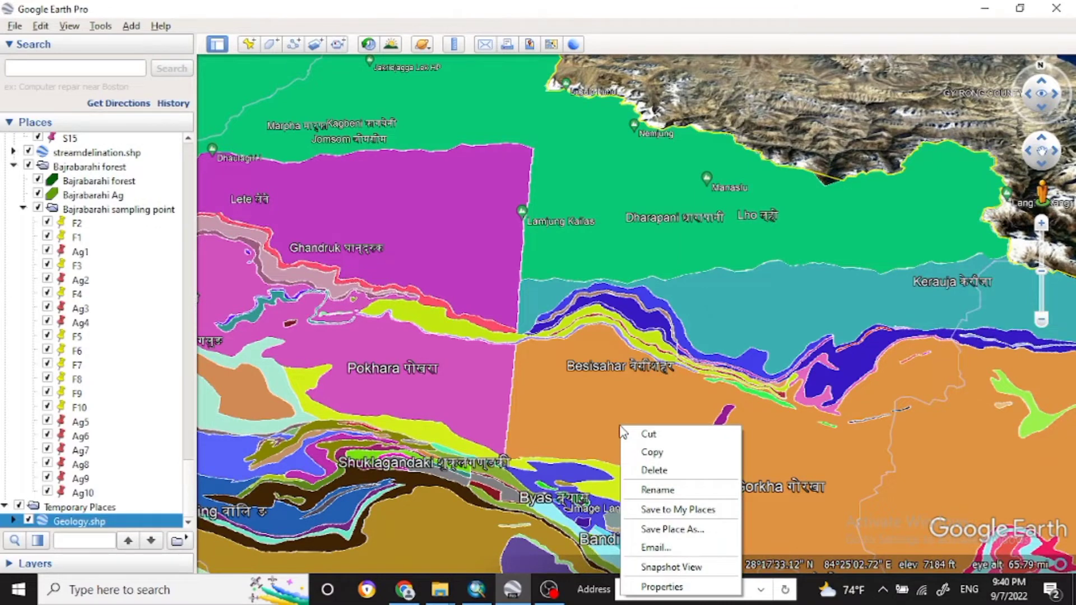
click(661, 587)
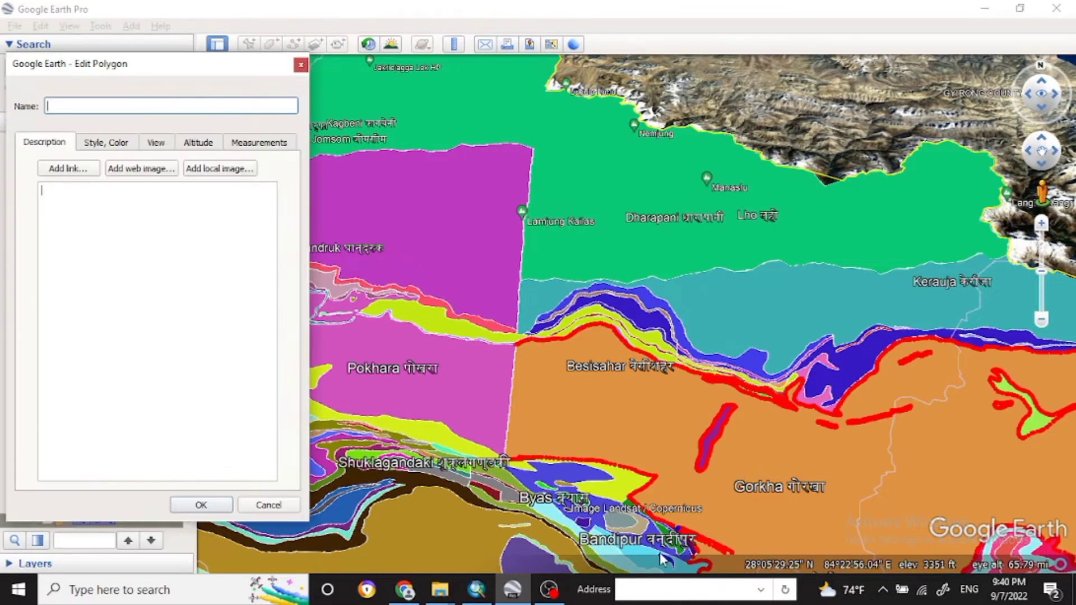
click(106, 144)
click(209, 151)
click(257, 149)
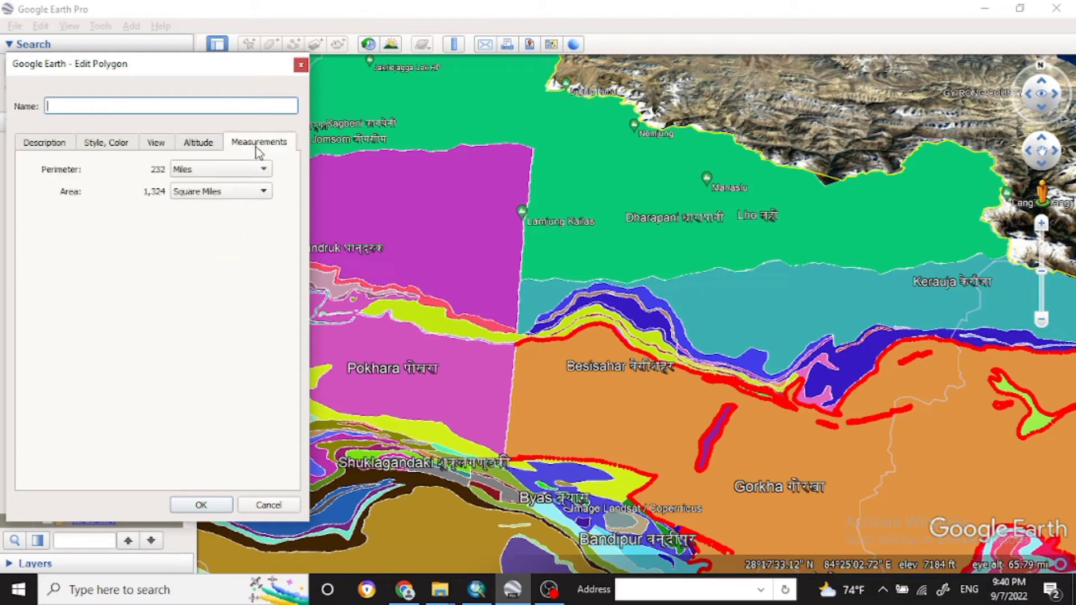
click(157, 147)
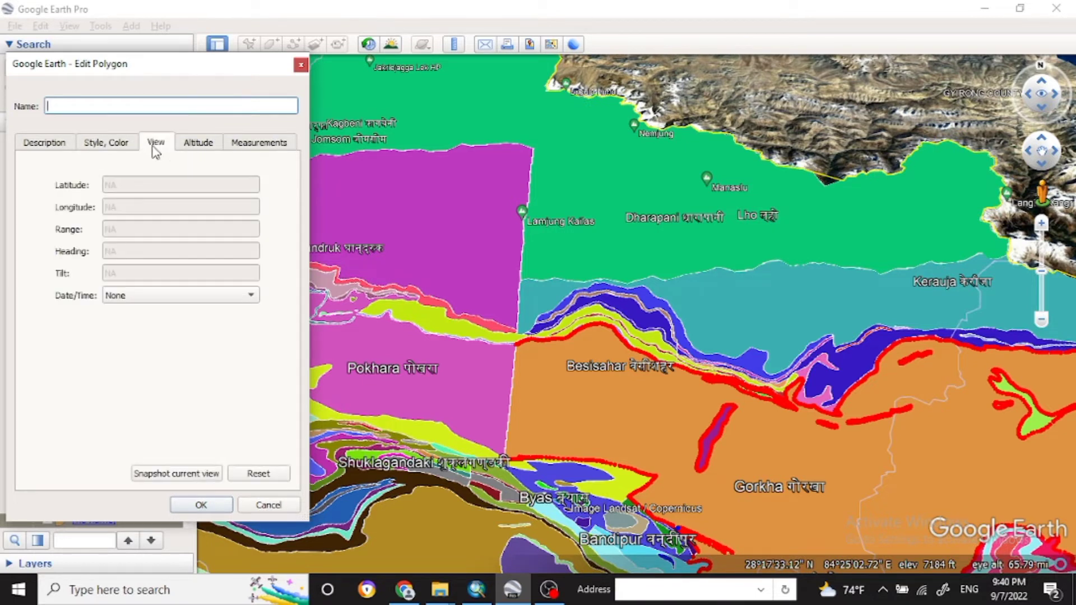
click(26, 147)
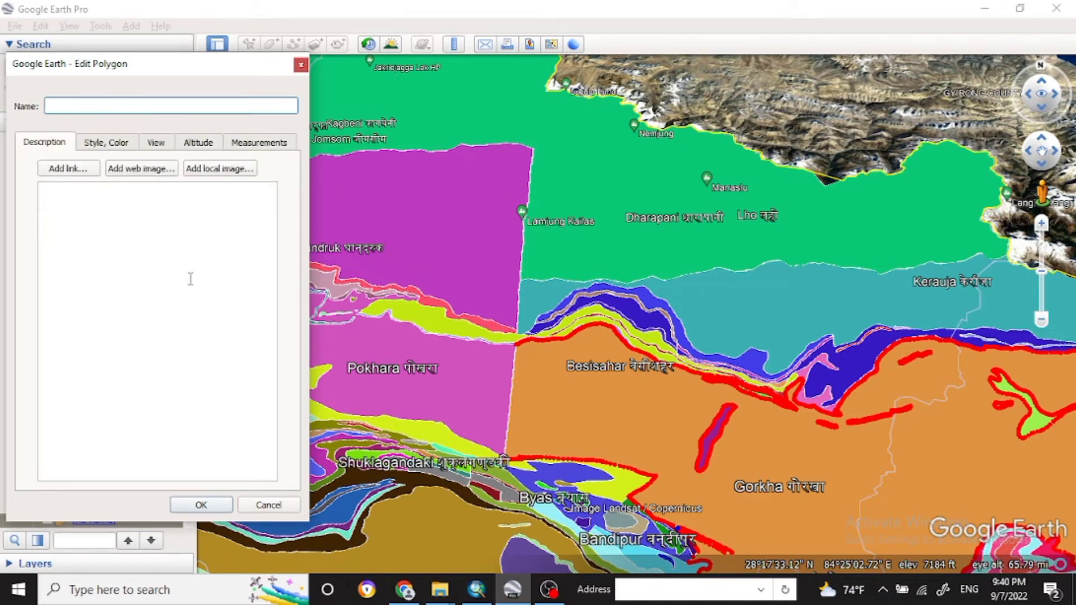
click(301, 66)
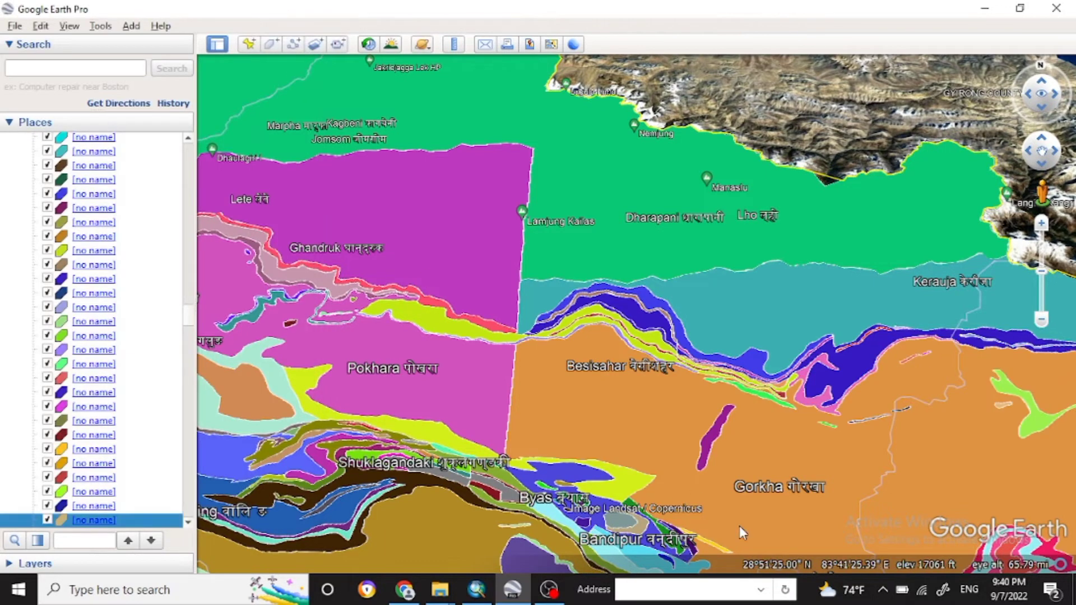
Show the attributes of the red geology polygon just south of Hetauda
drag(646, 412, 308, 301)
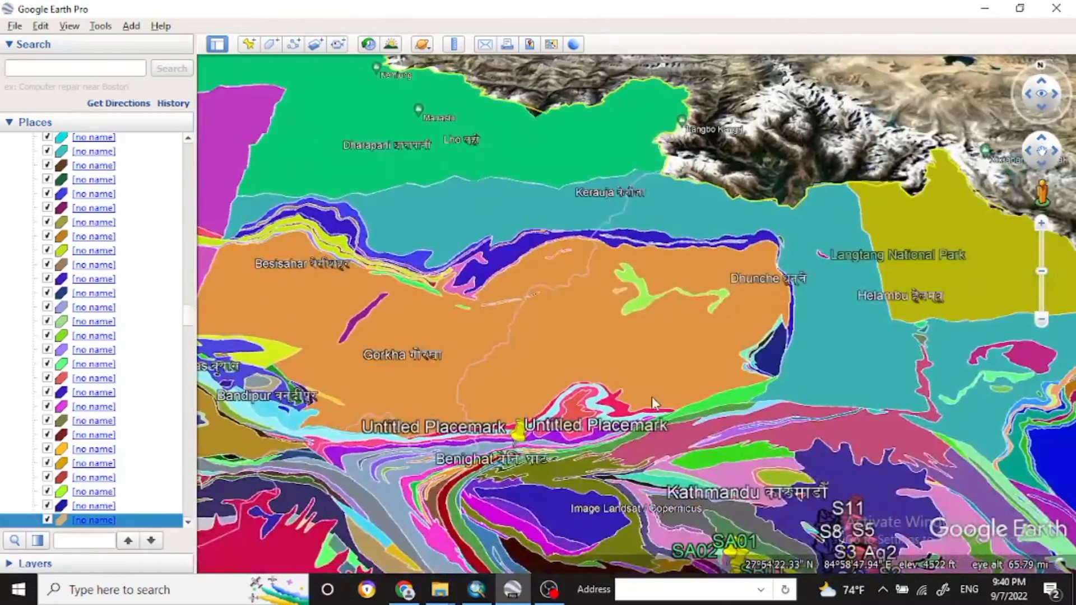
drag(653, 399, 476, 276)
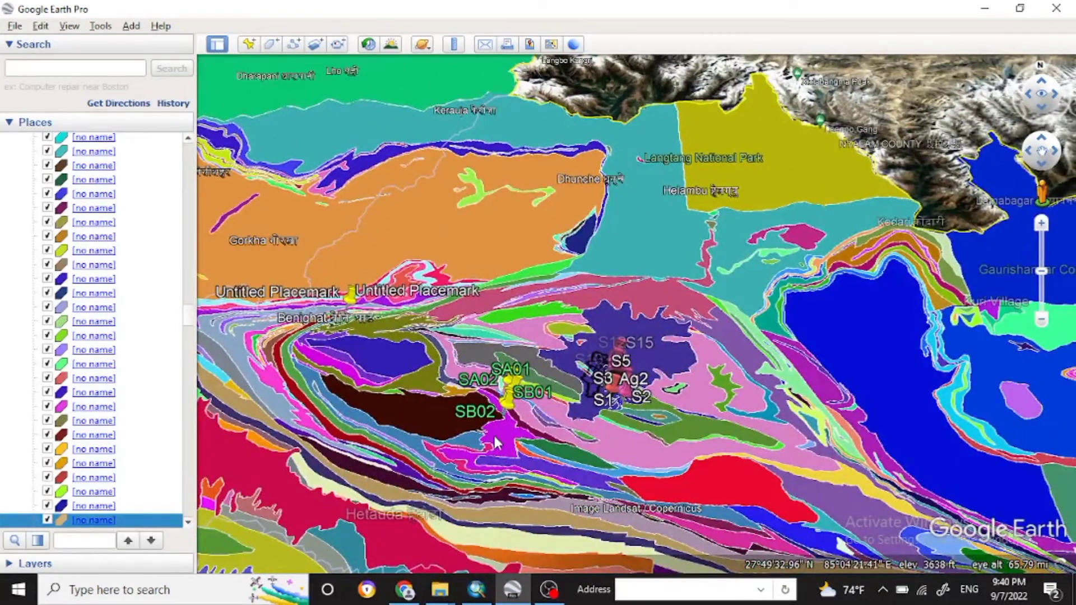
drag(494, 436, 536, 381)
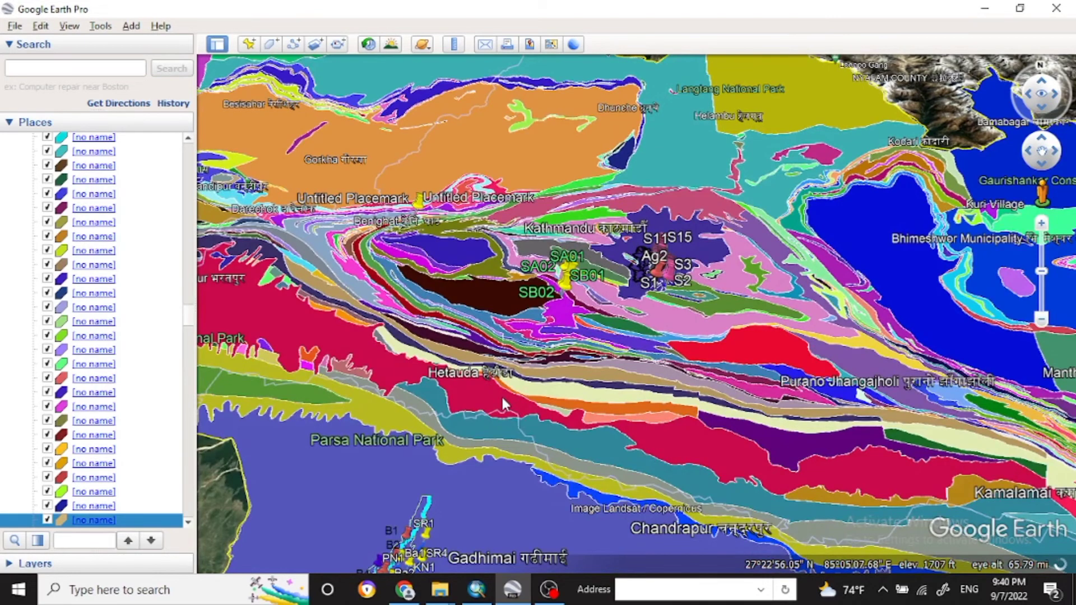
click(502, 395)
scroll(503, 398, up, 3)
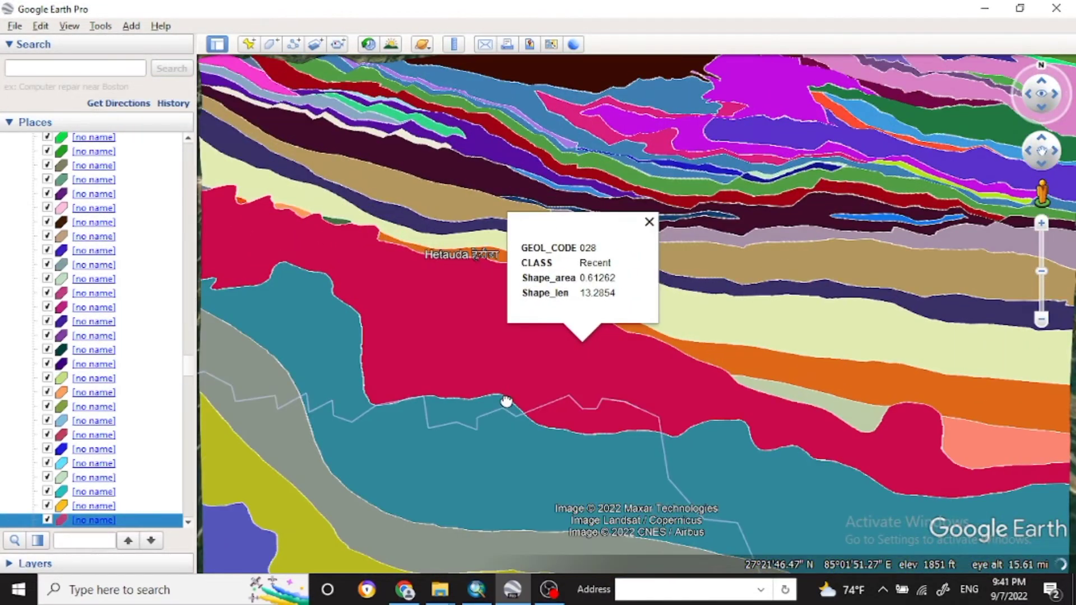
Check the view and altitude properties of the small green polygon southwest of Bhojpur, closing them without changes
scroll(507, 401, down, 5)
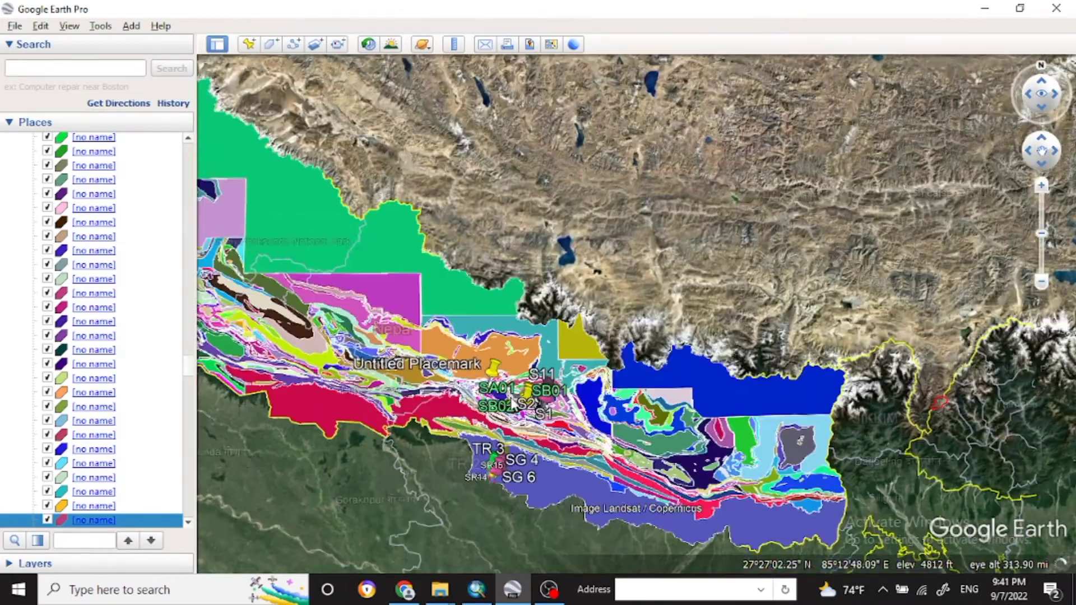
drag(444, 279, 629, 331)
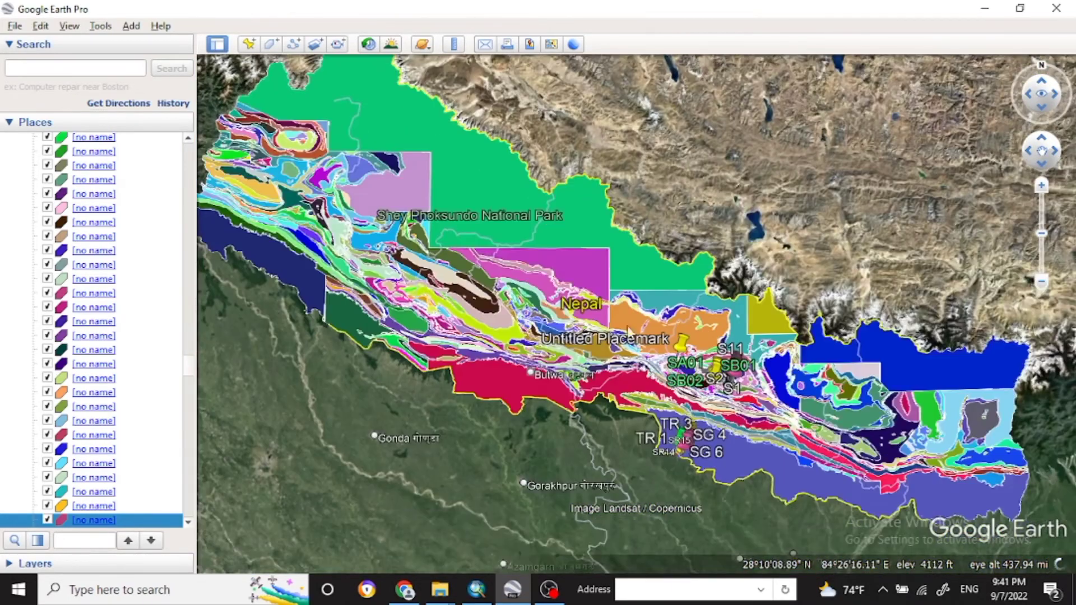
scroll(882, 449, up, 3)
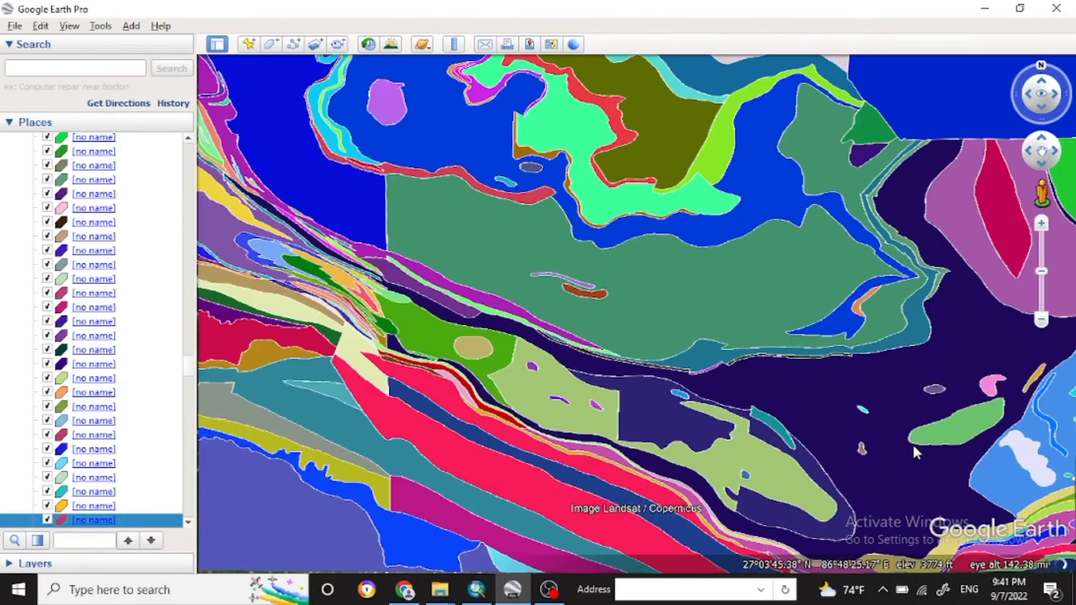
drag(914, 446, 656, 353)
right_click(656, 355)
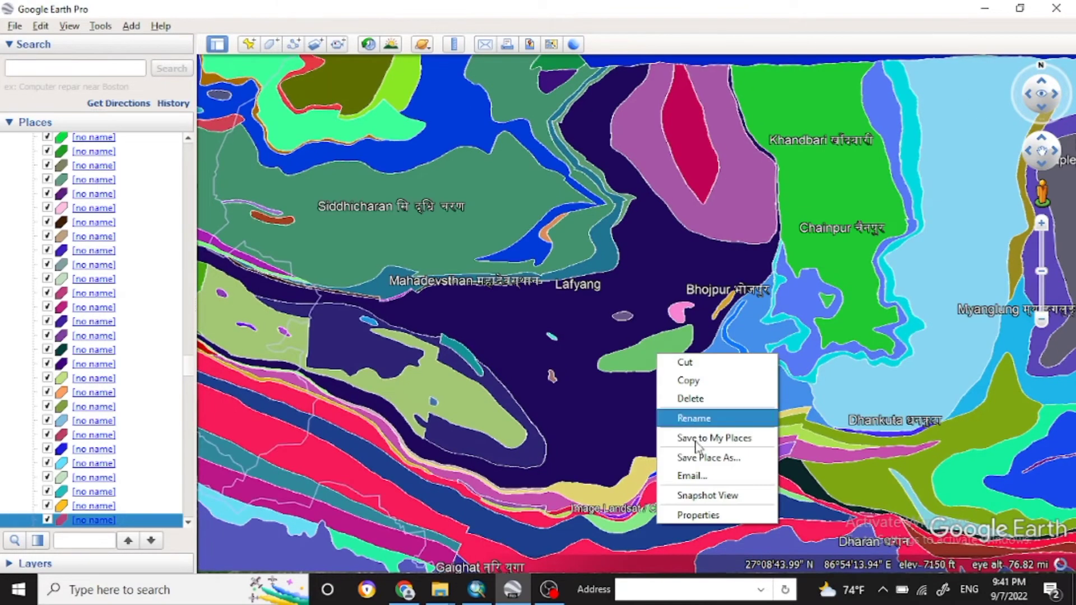
click(698, 515)
click(153, 147)
click(198, 142)
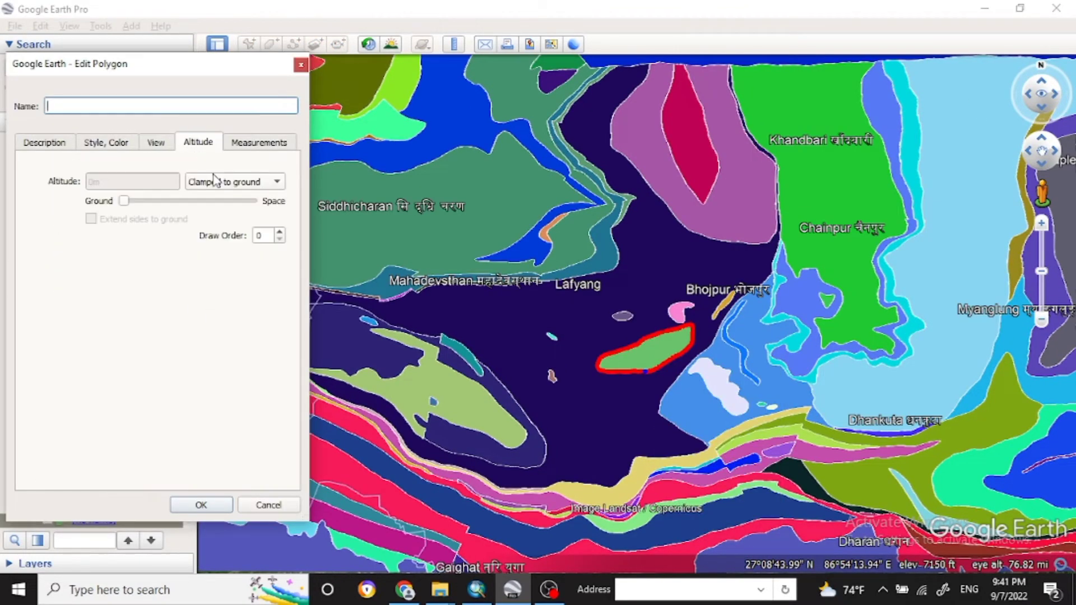
click(301, 65)
Show the attributes of the geology polygons north of Mahadevsthan, southwest of it and south of Lafyang in turn
click(100, 25)
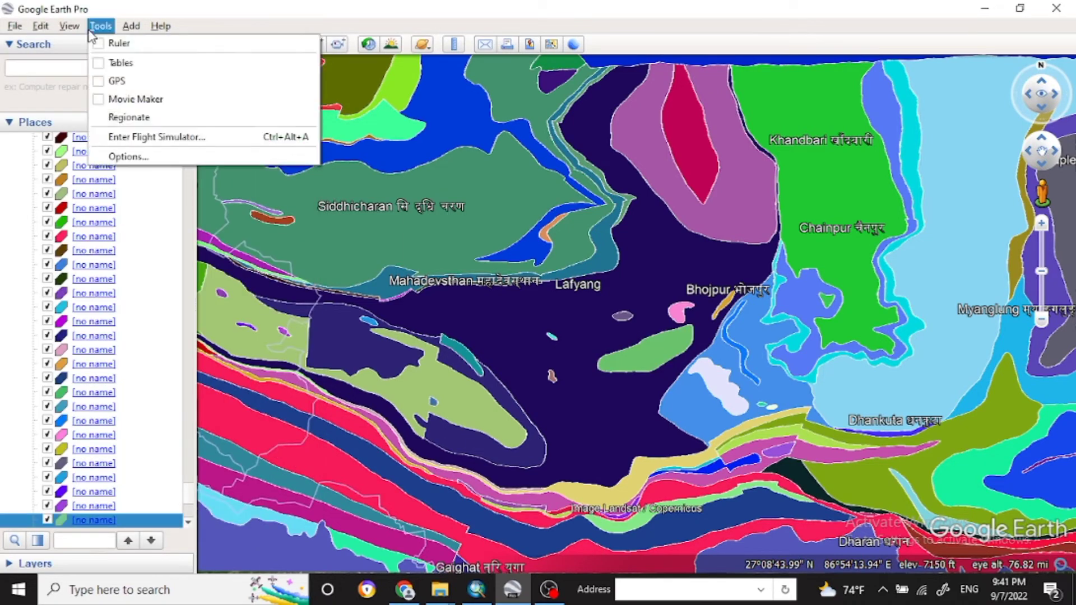
click(435, 247)
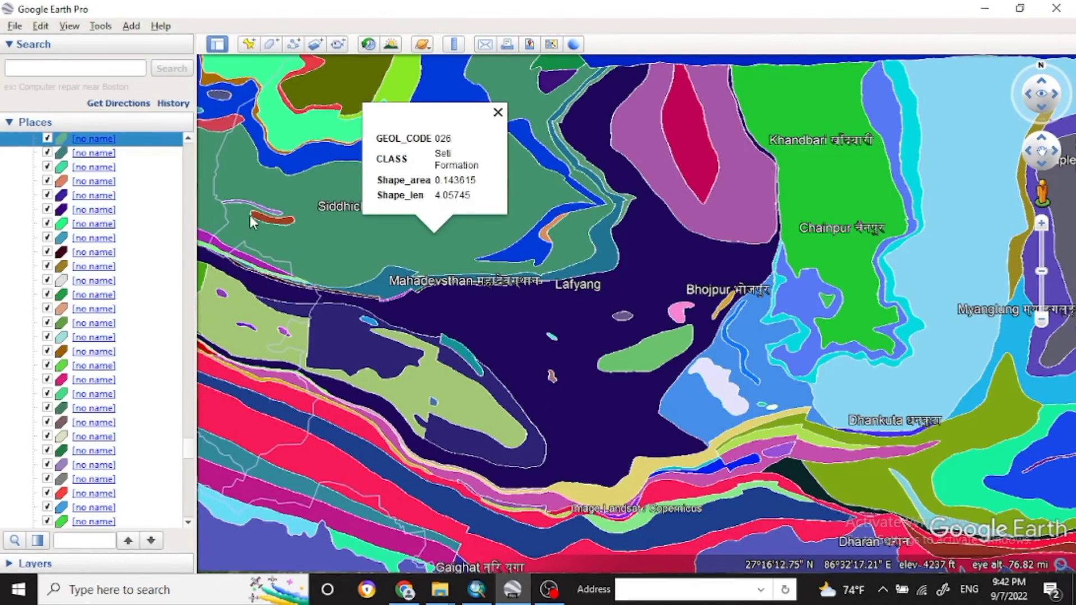
click(332, 420)
click(556, 395)
click(190, 139)
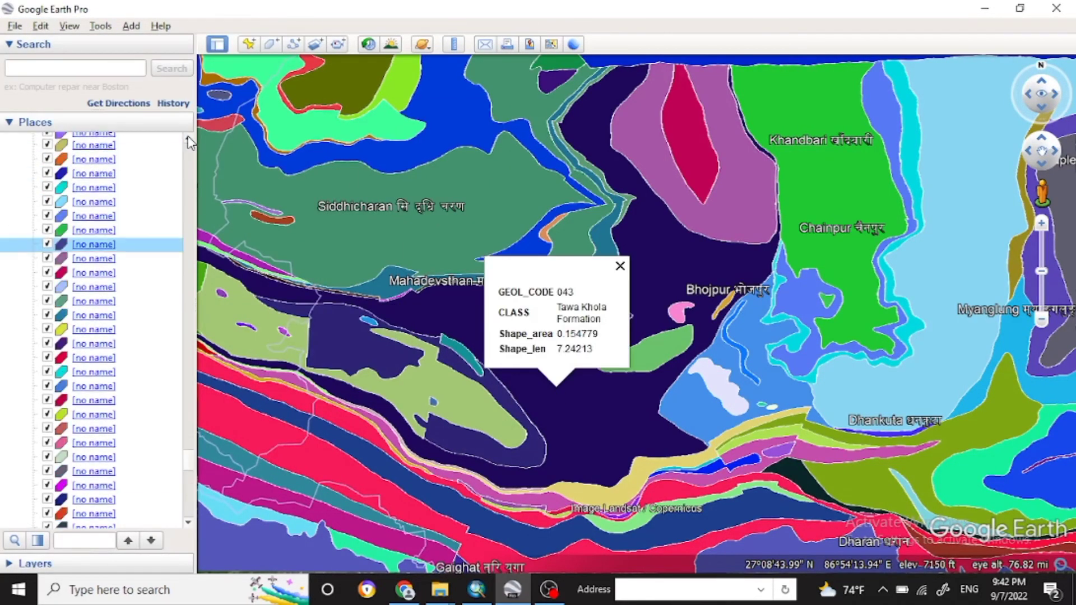